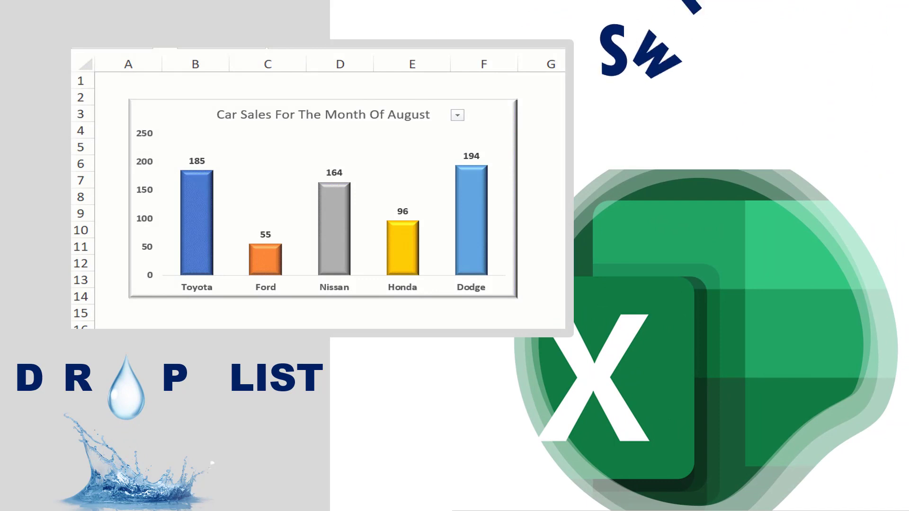
Try the car sales chart's month selector by choosing September and then November.
left_click(457, 115)
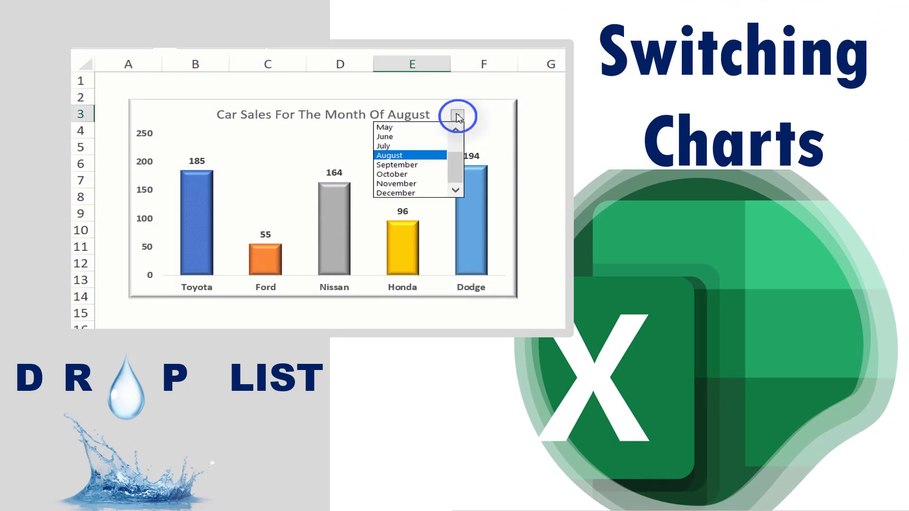
left_click(391, 137)
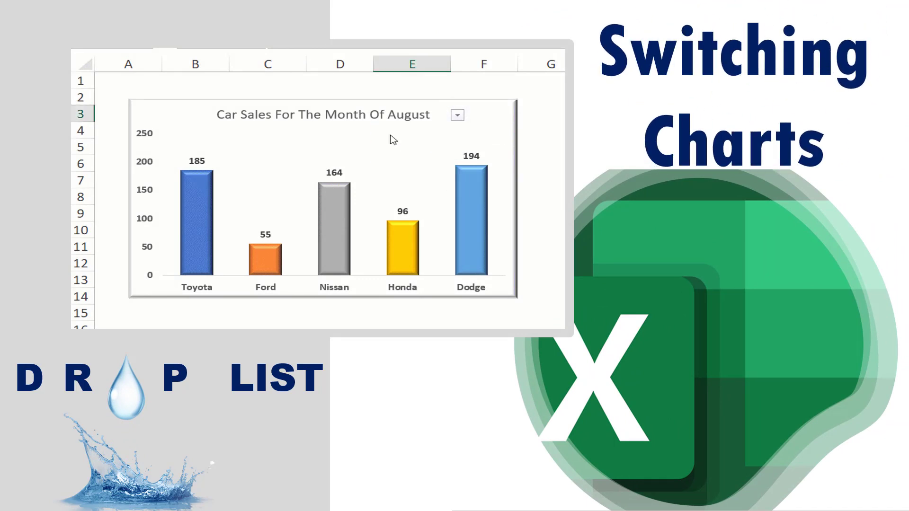
left_click(457, 115)
left_click(387, 155)
left_click(457, 115)
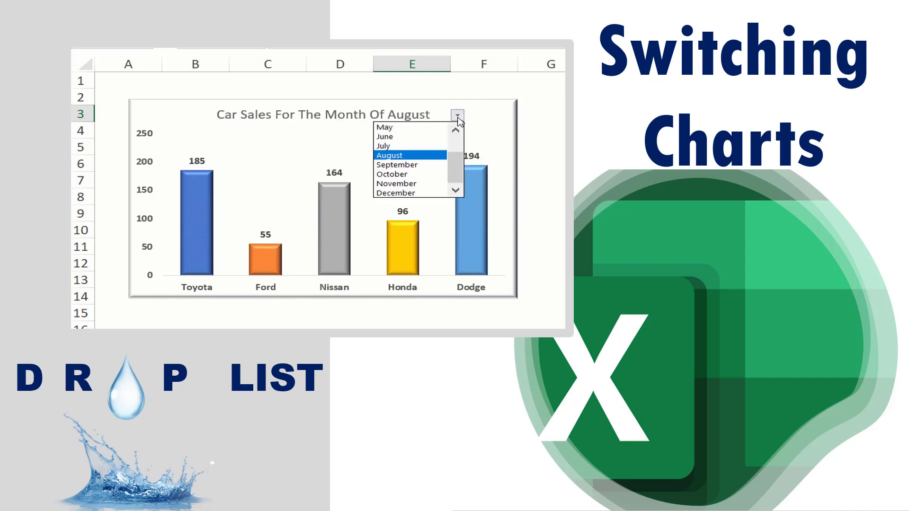
left_click(407, 166)
left_click(458, 117)
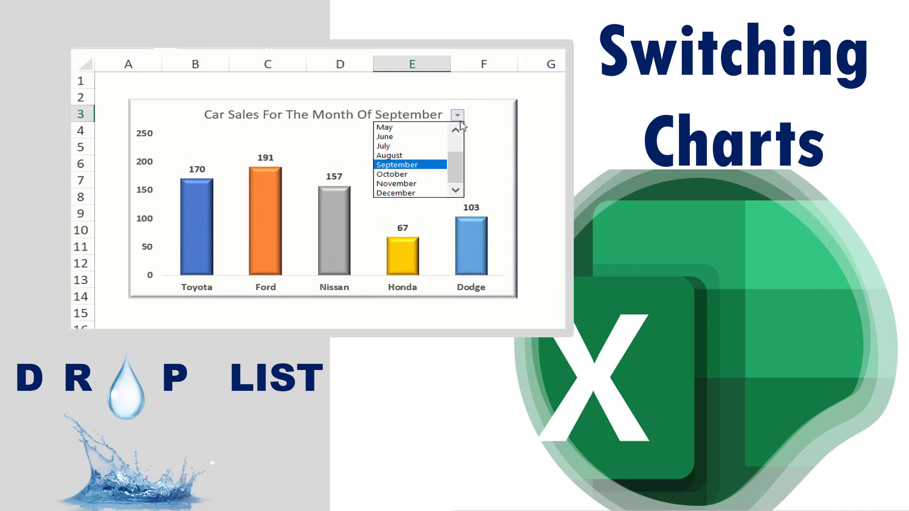
left_click(403, 184)
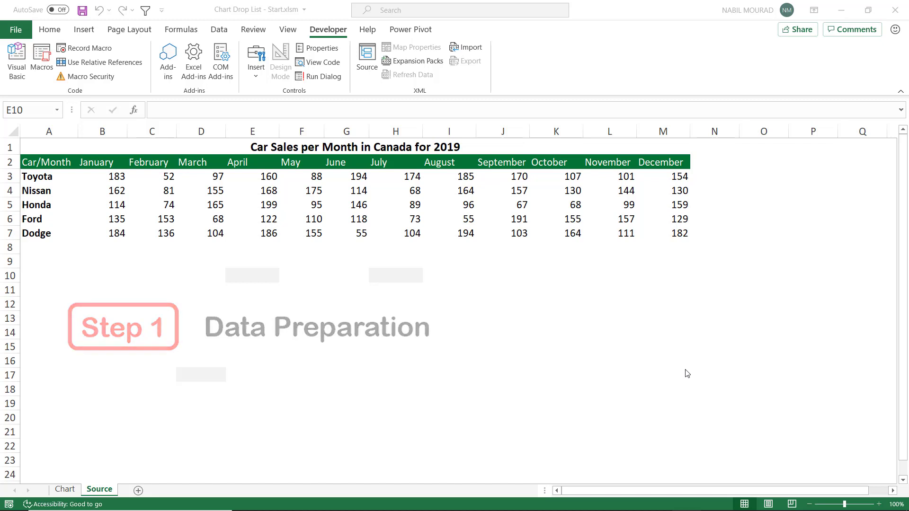
Add list data validation to cells E10 and H10, using the month headers B2:M2 as the source.
left_click(248, 275)
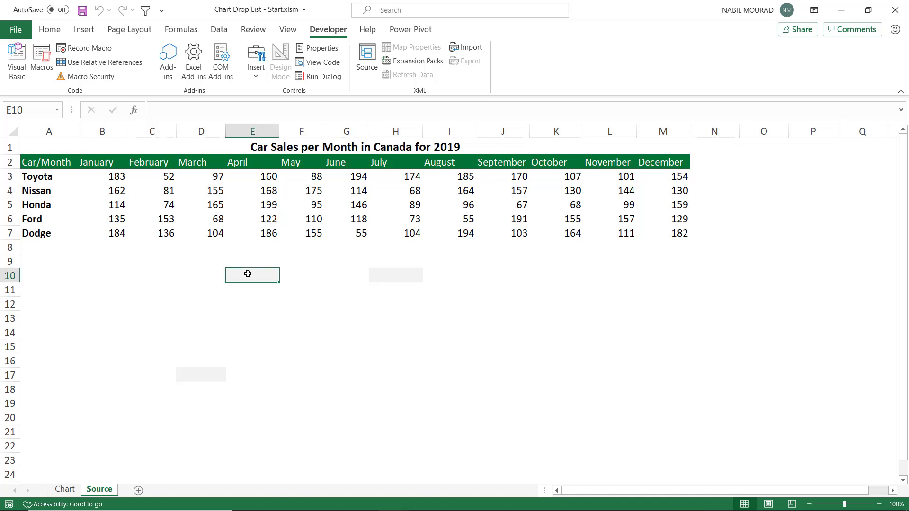
left_click(396, 276, "ctrl")
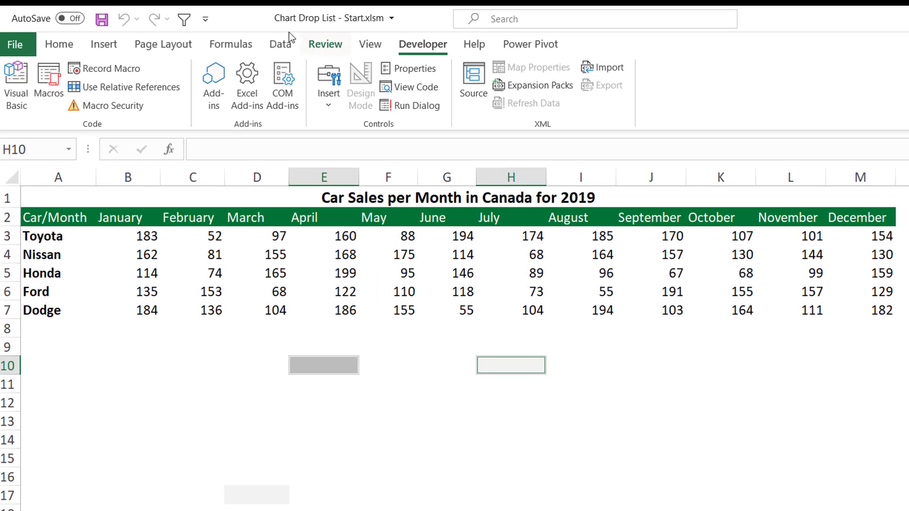
left_click(284, 48)
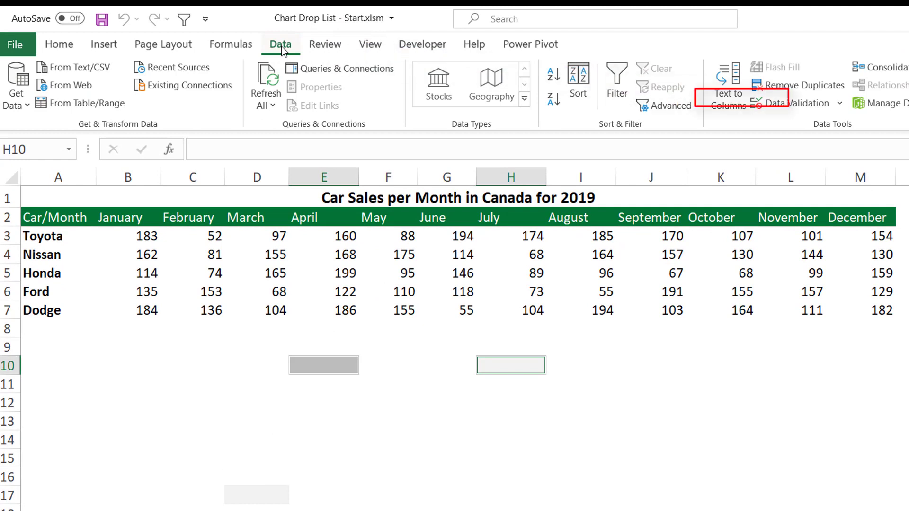
left_click(795, 104)
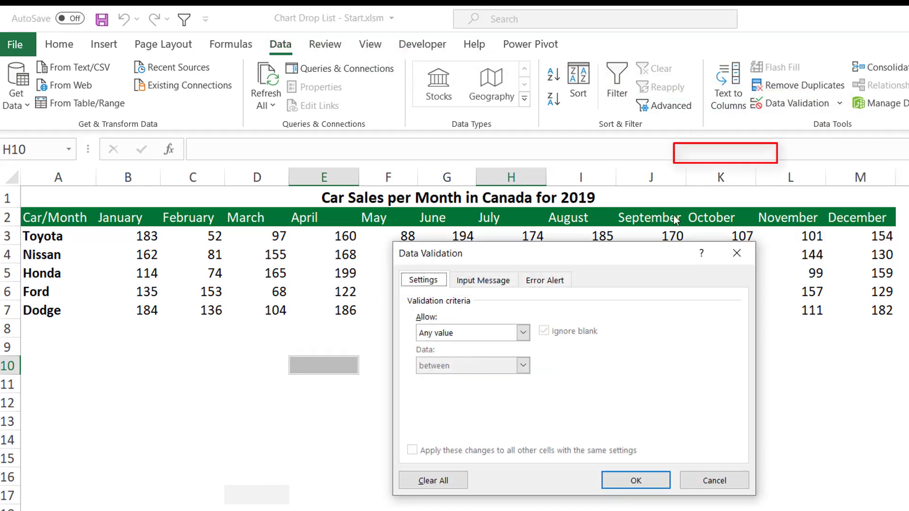
left_click(523, 333)
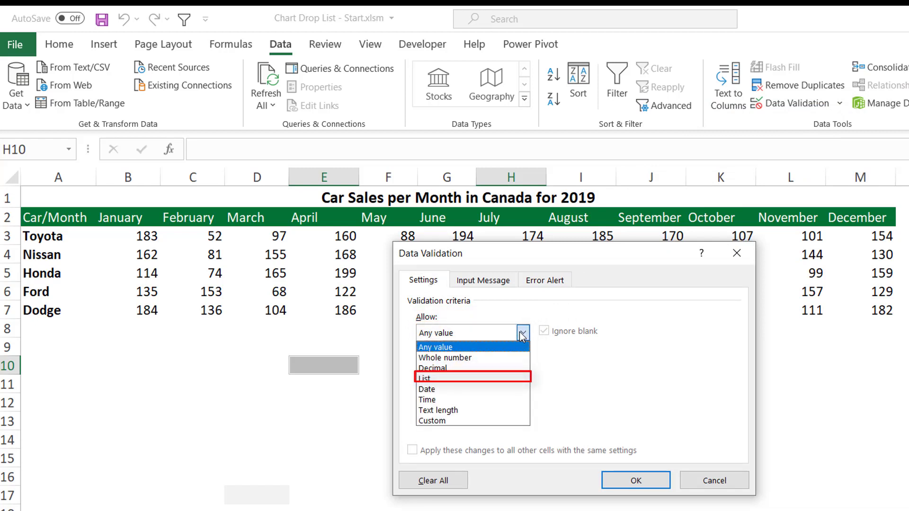
left_click(424, 379)
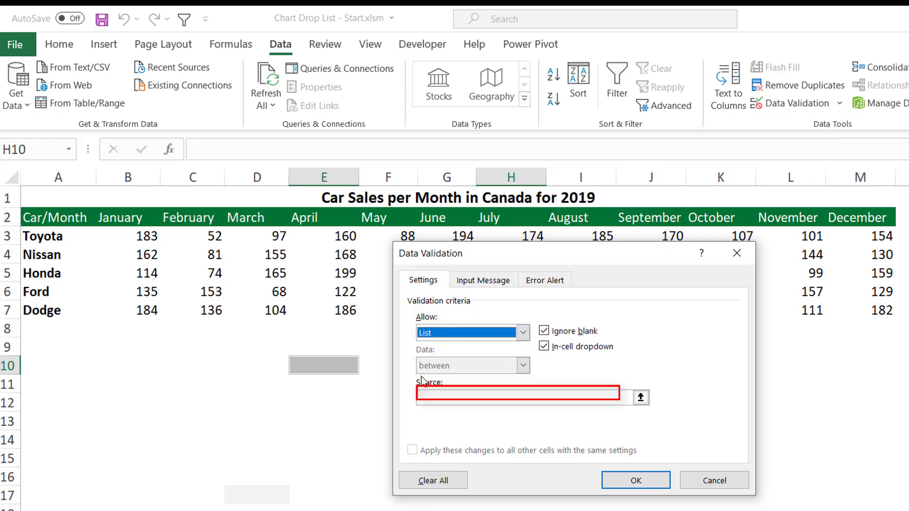
left_click(451, 398)
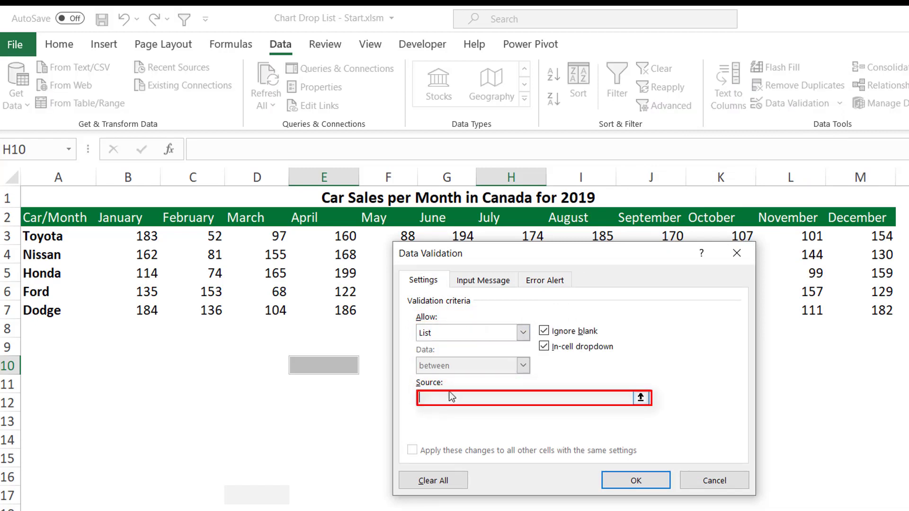
left_click_drag(115, 223, 846, 217)
left_click(618, 483)
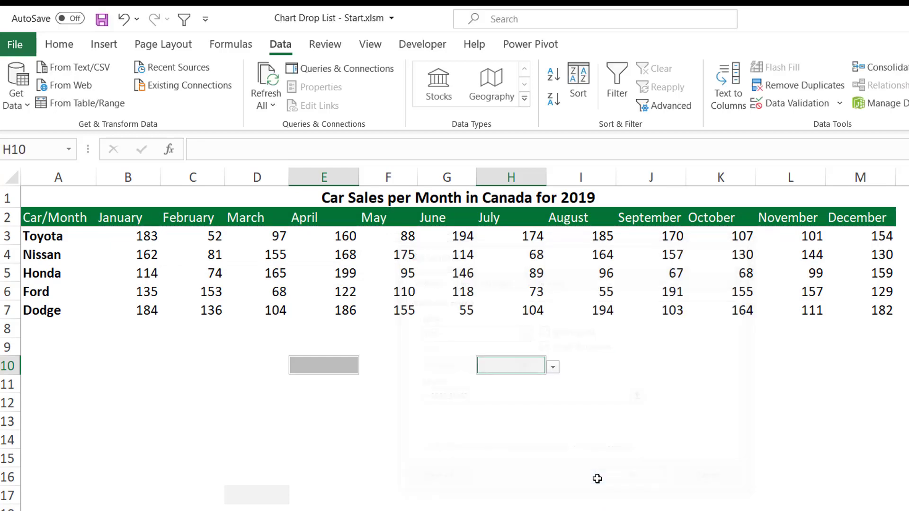
Choose February from the month lists in cells E10 and H10.
left_click(305, 367)
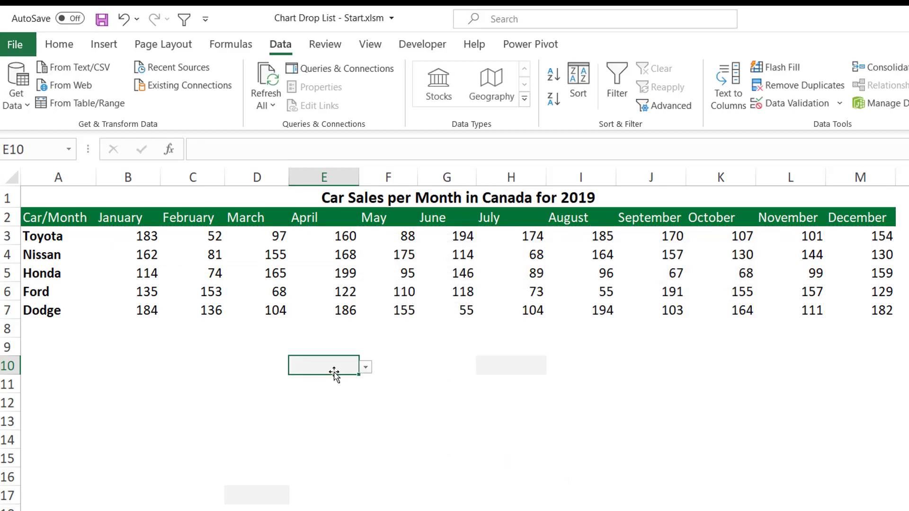
left_click(367, 367)
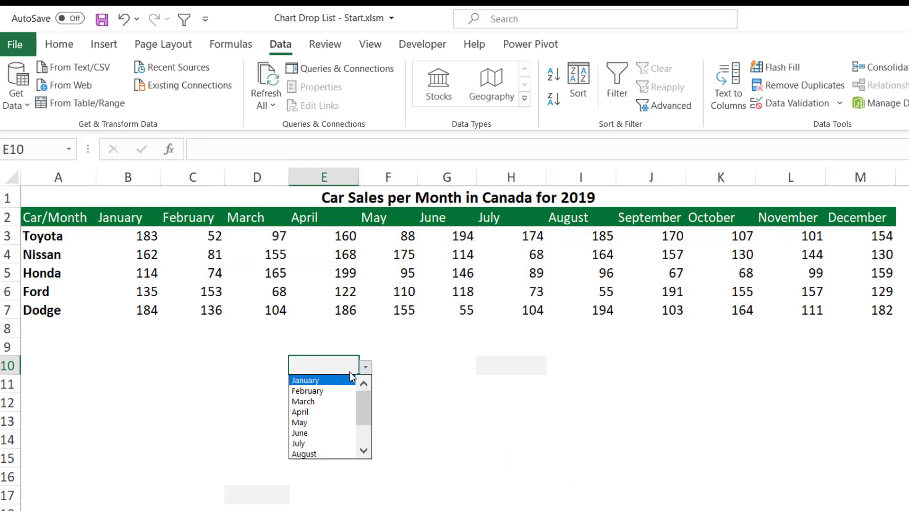
left_click(306, 392)
left_click(505, 368)
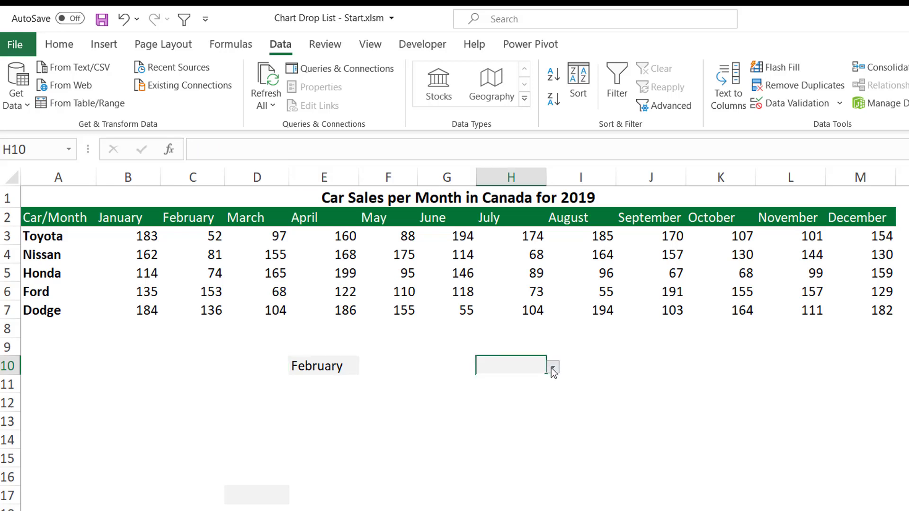
left_click(553, 368)
left_click(496, 390)
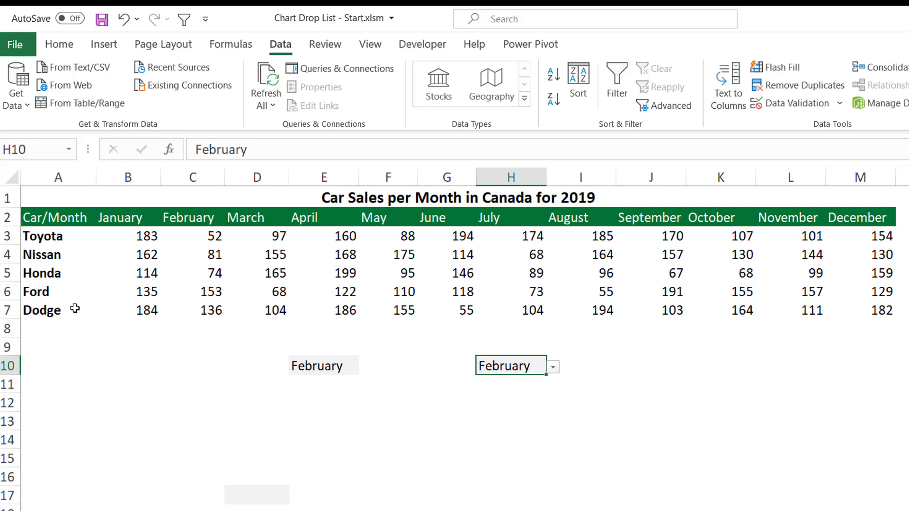
Copy the car names in A3:A7 into the columns starting at D11 and G11.
left_click_drag(48, 236, 23, 314)
key("ctrl+c")
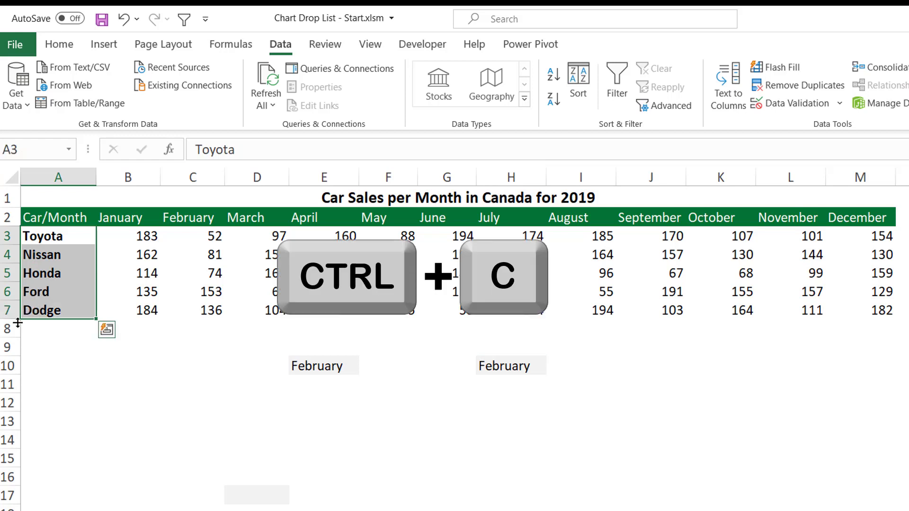
key("ctrl+c")
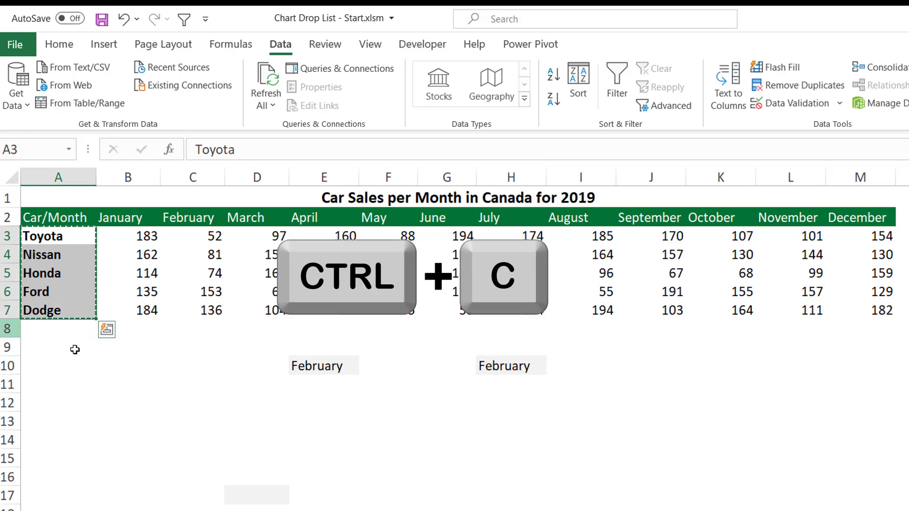
left_click(254, 382)
key("ctrl")
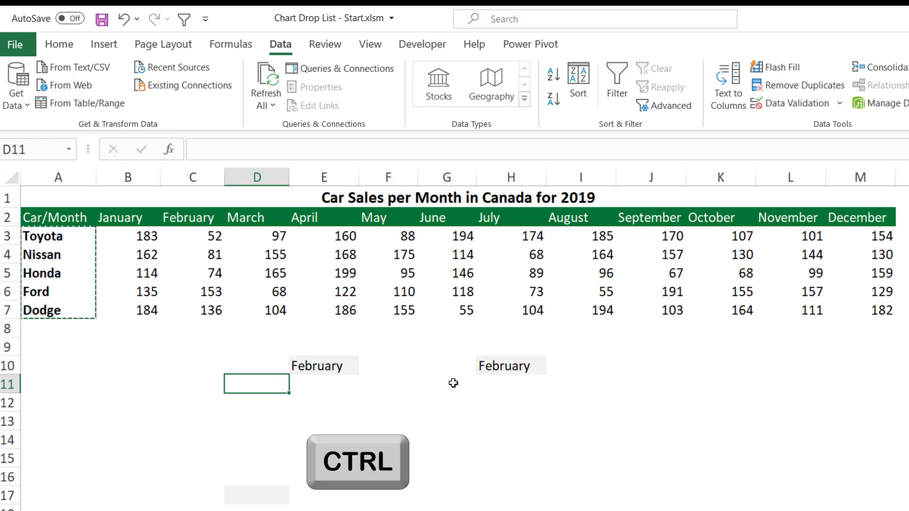
left_click(450, 379, "ctrl")
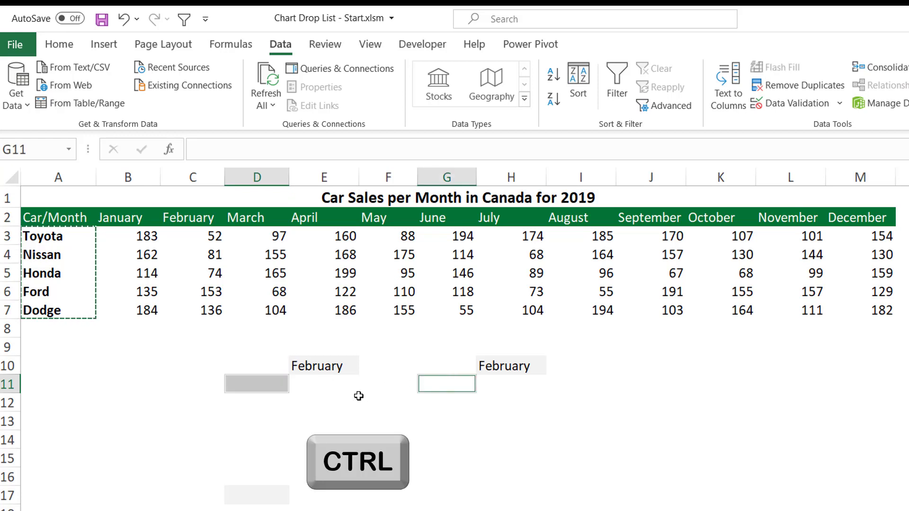
key("ctrl+v")
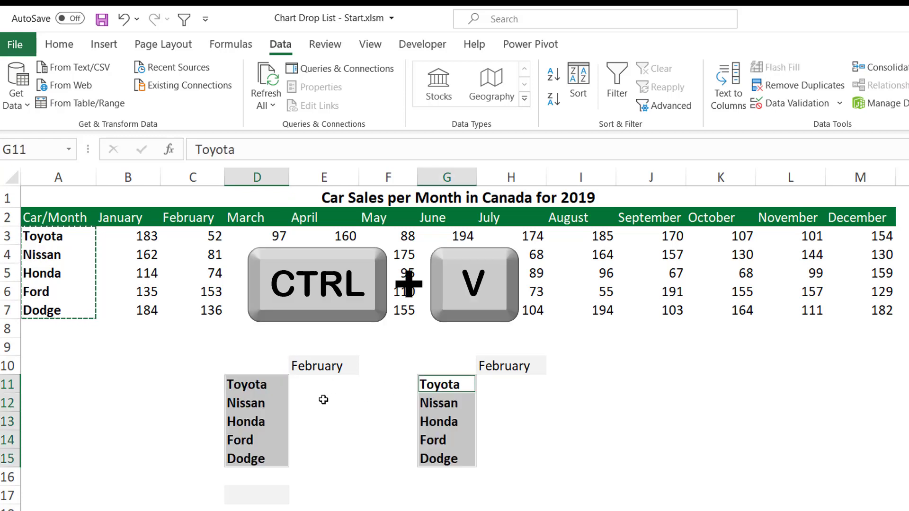
Sort the source sales table by car name from A to Z.
left_click(74, 254)
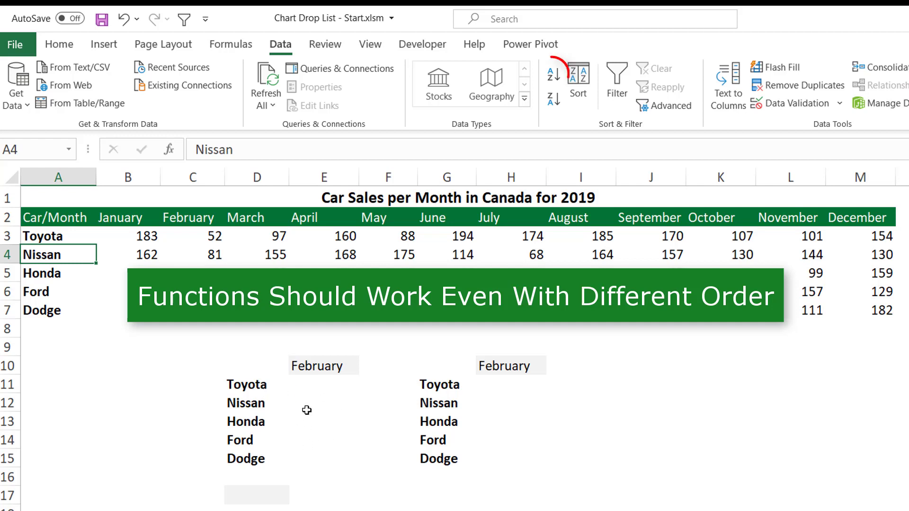
left_click(554, 77)
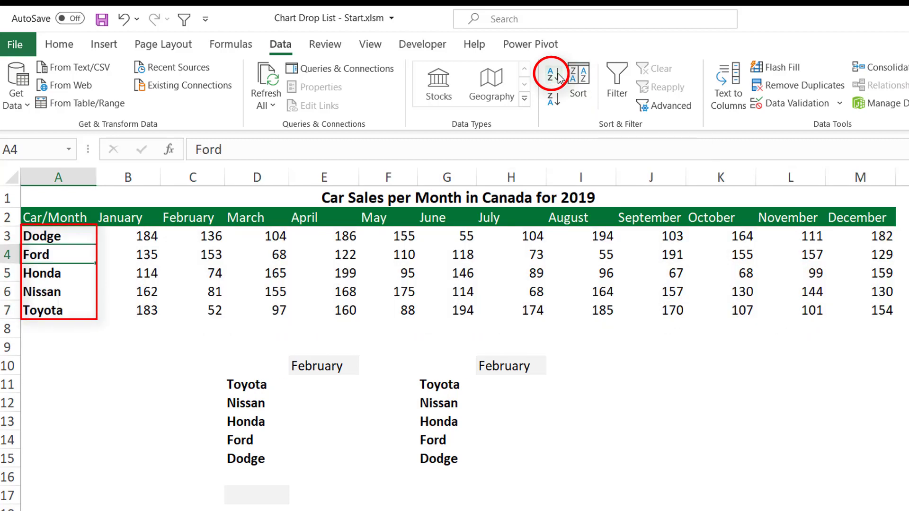
Start an INDEX formula in E11 with the absolute range $B$3:$M$7 as its array.
left_click(312, 384)
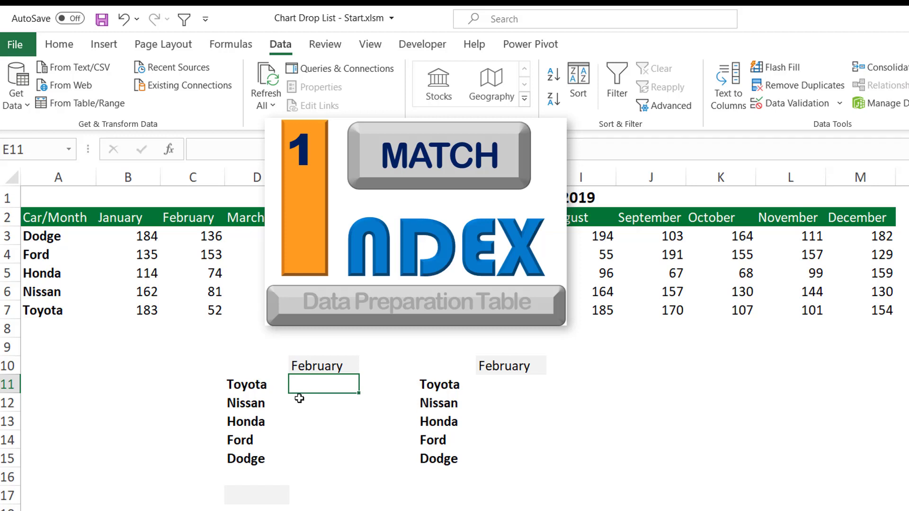
type("=ind")
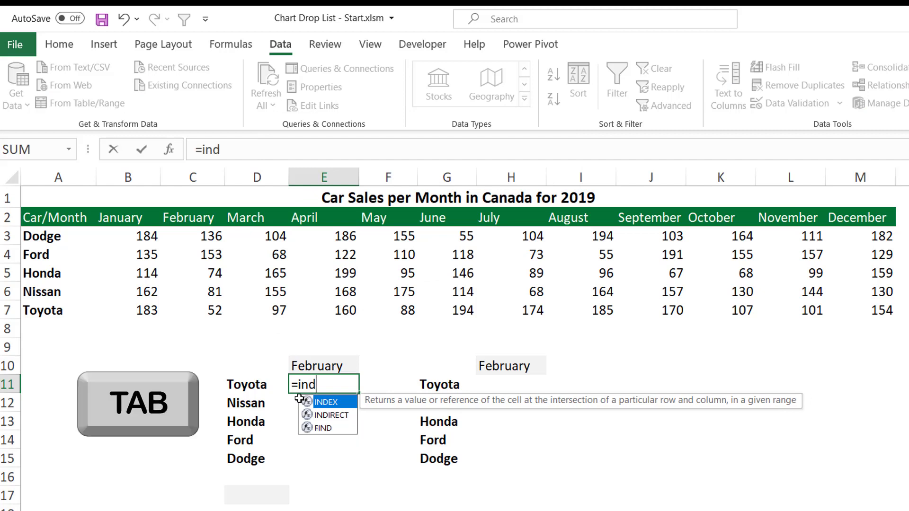
key("Tab")
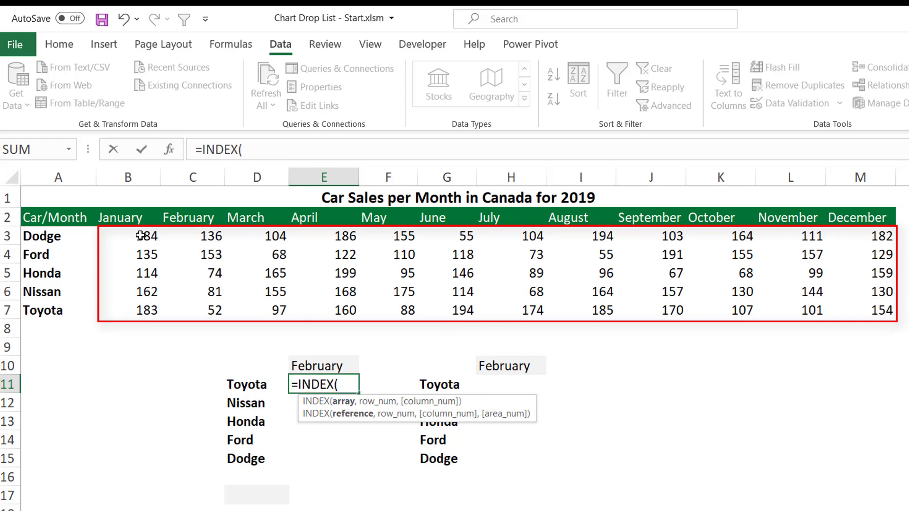
left_click_drag(135, 235, 848, 311)
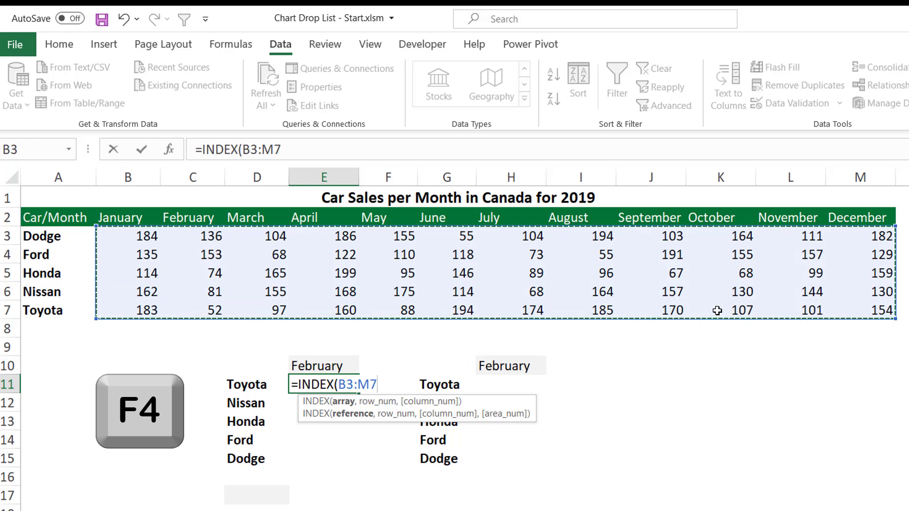
key("F4")
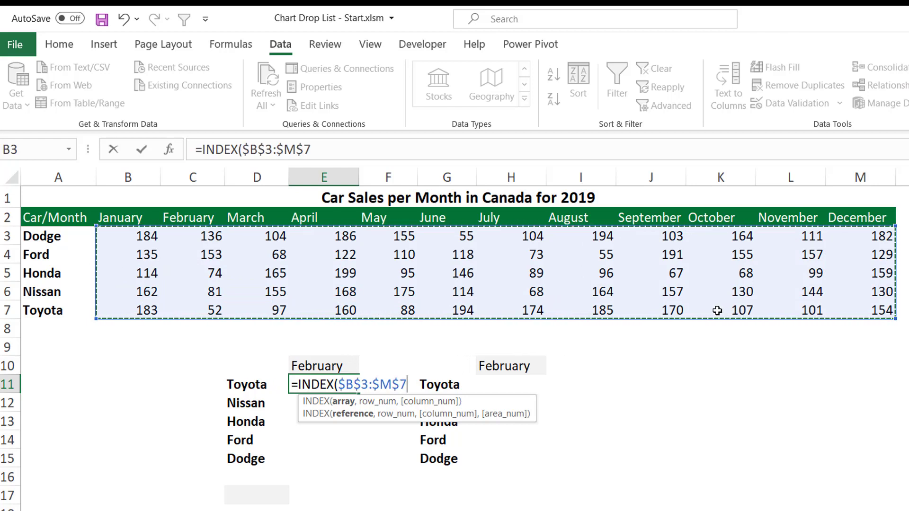
type(",,")
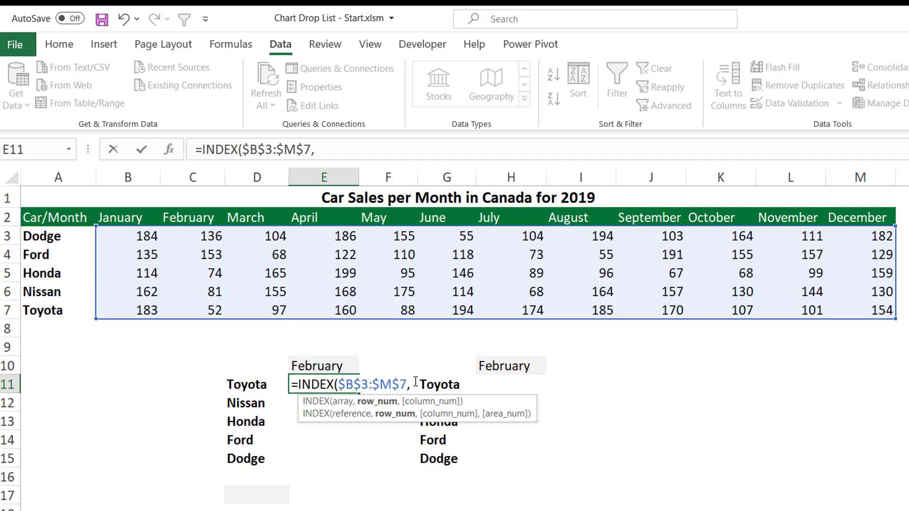
Add MATCH(D11,$A$3:$A$7,0) as the row number argument of the INDEX formula in E11.
type("mat")
key("Tab")
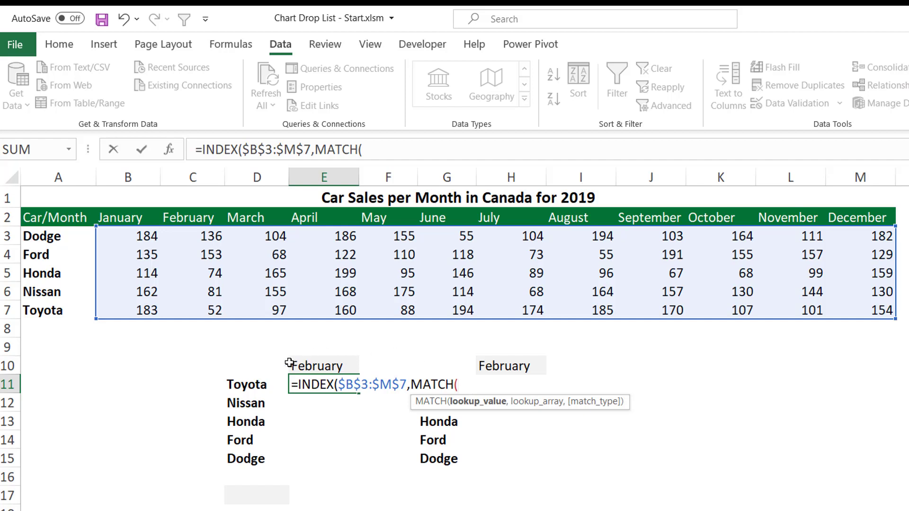
left_click(247, 381)
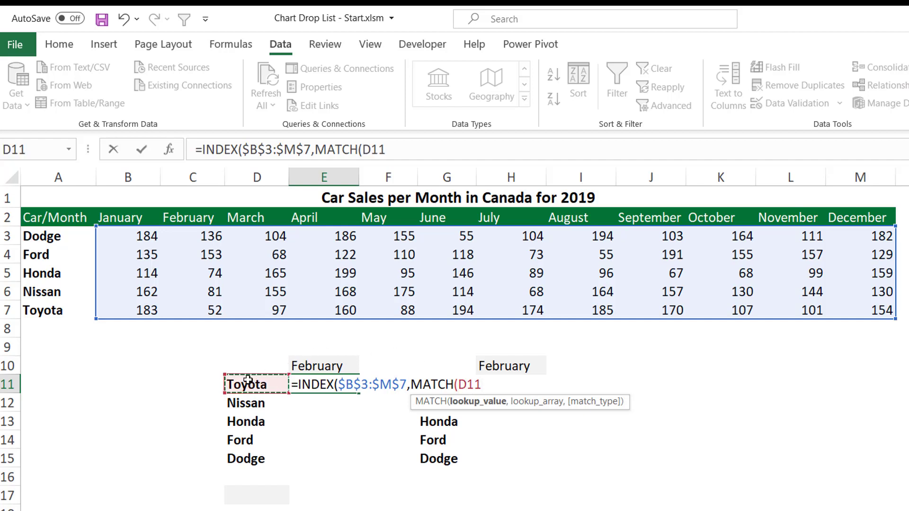
type(",")
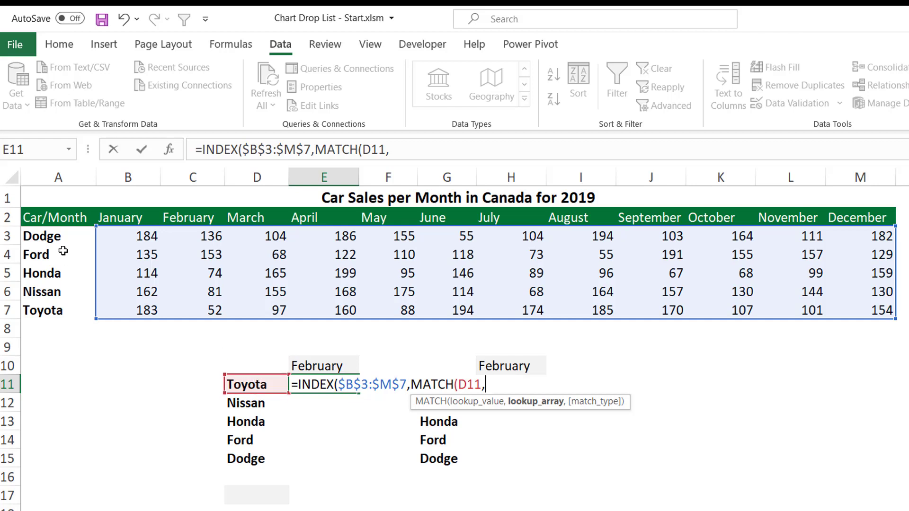
left_click_drag(52, 241, 26, 308)
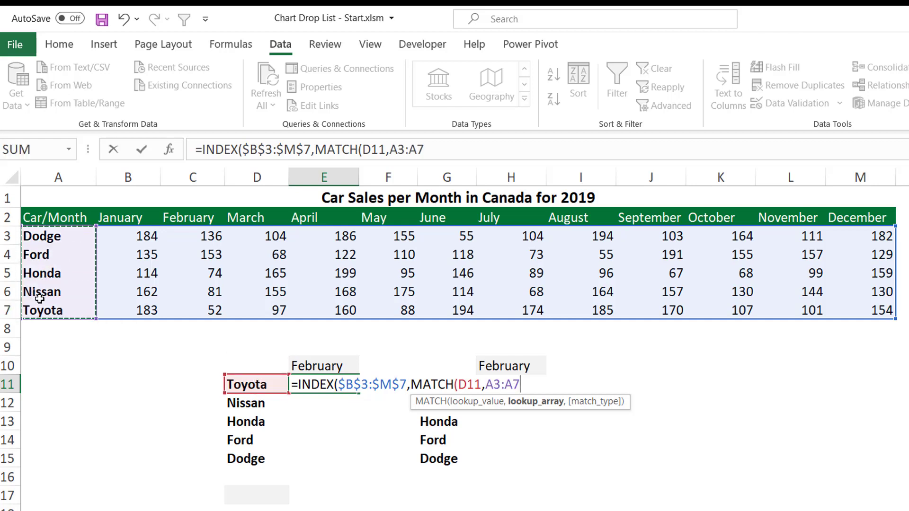
key("F4")
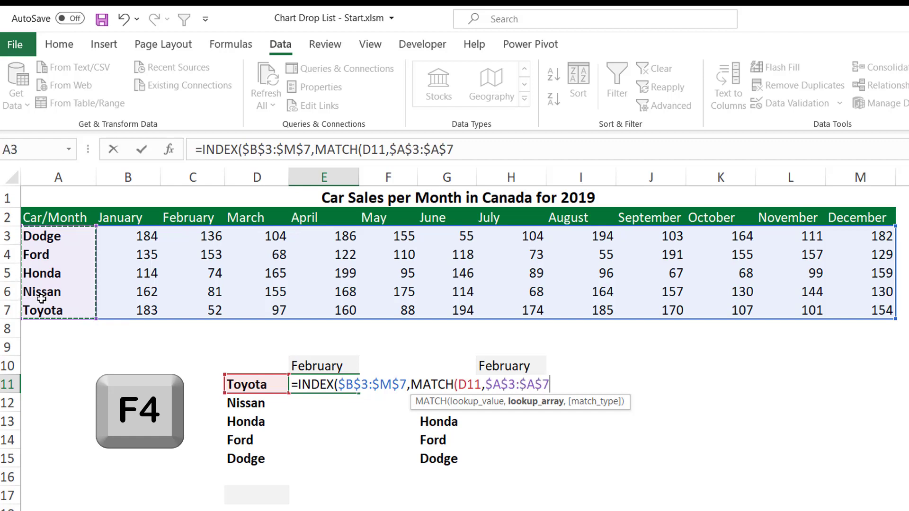
type(",")
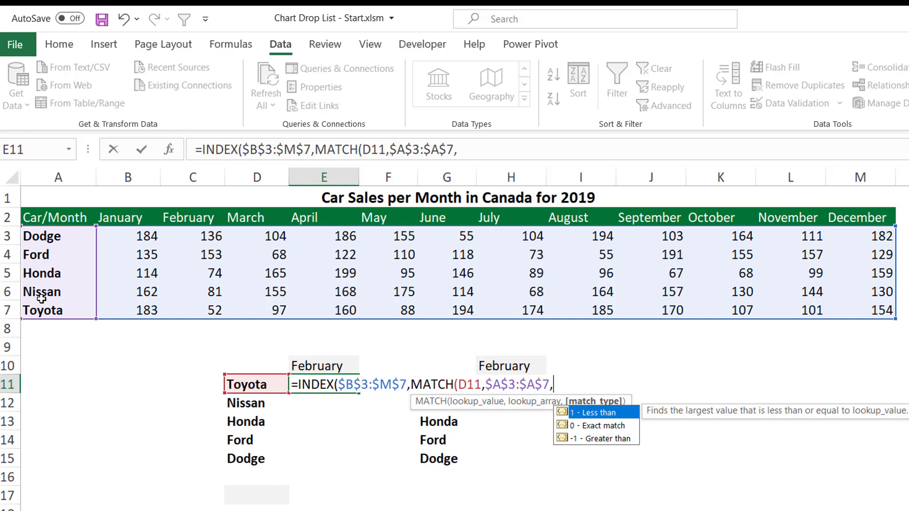
type("0)")
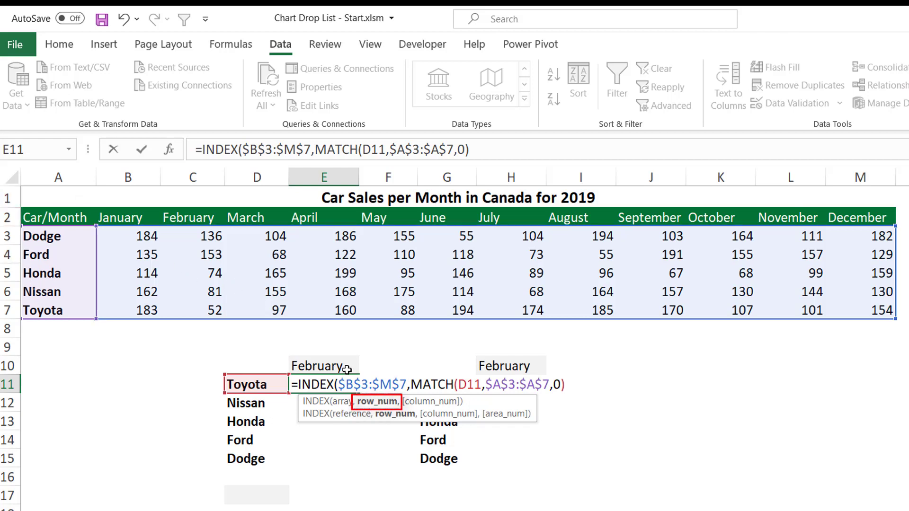
Evaluate the row number MATCH in place within the E11 formula and restore its expression.
left_click(364, 406)
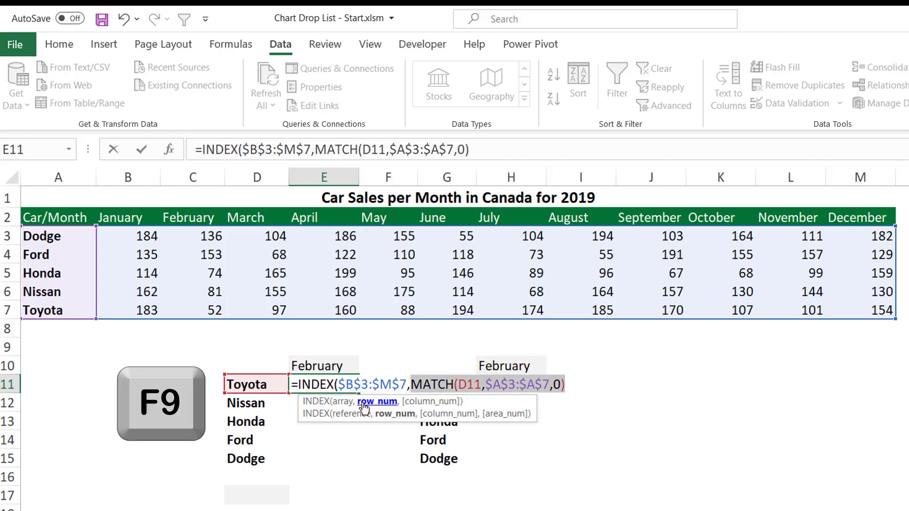
key("F9")
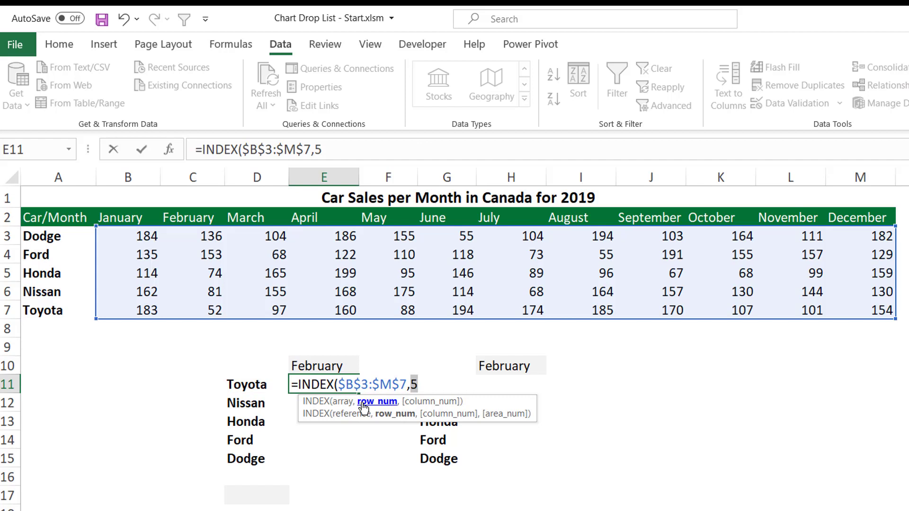
key("ctrl+z")
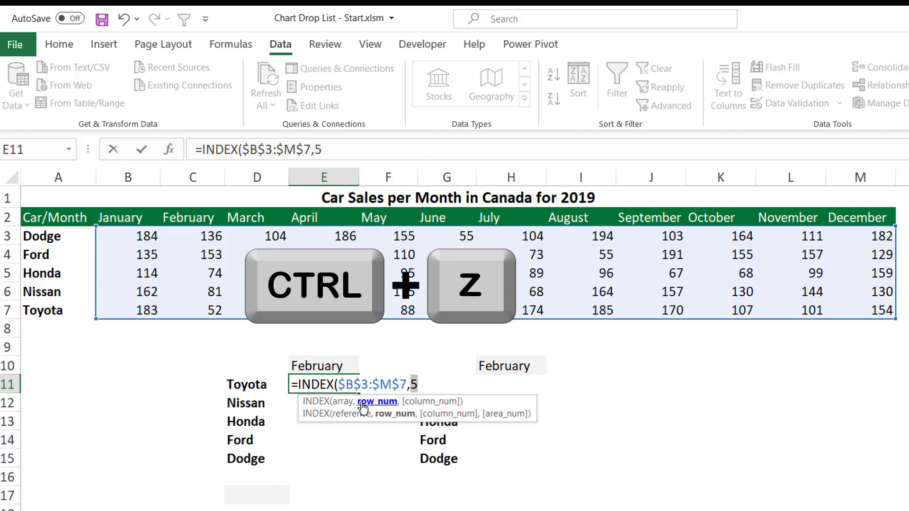
key("ctrl+z")
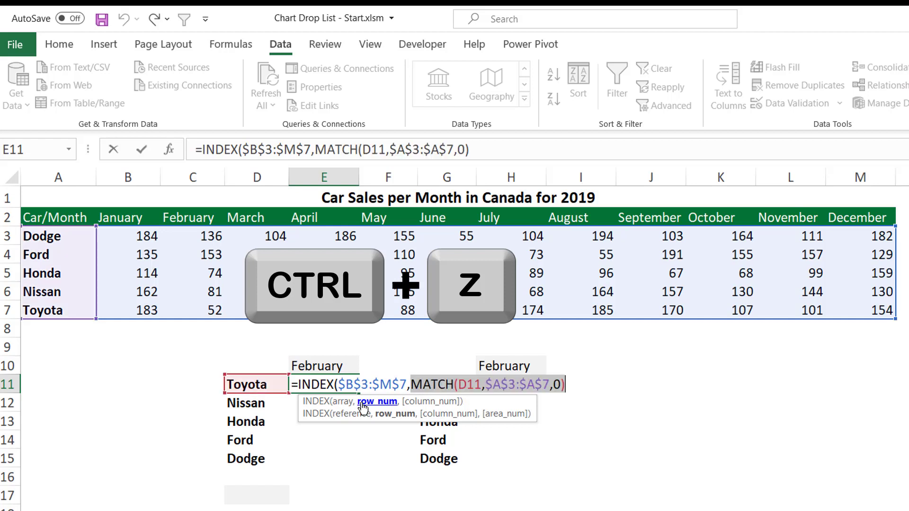
Begin a second MATCH as the column number argument in E11, with the absolute cell $E$10 as lookup value.
left_click(568, 384)
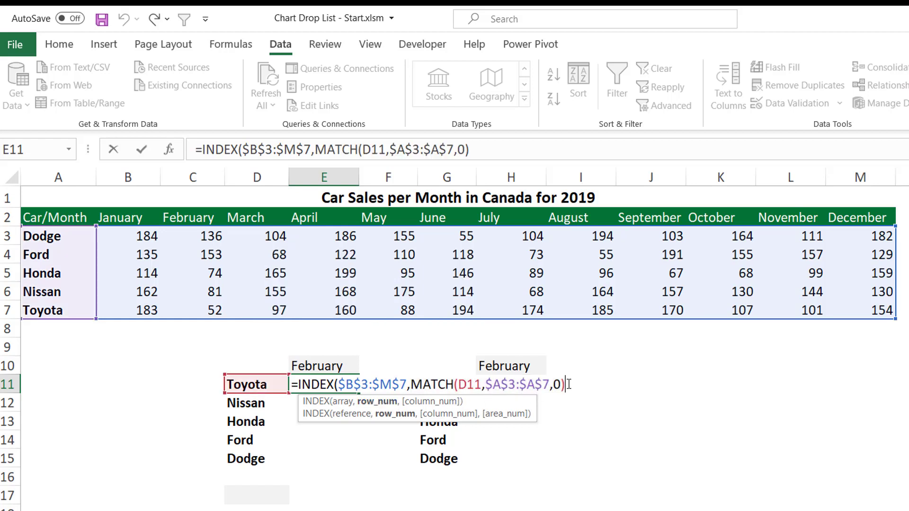
type(",")
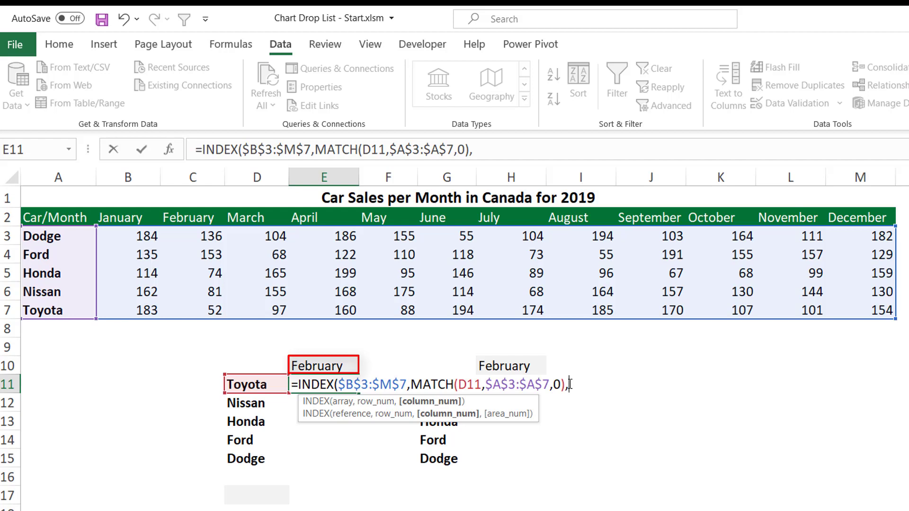
type("mat")
key("Tab")
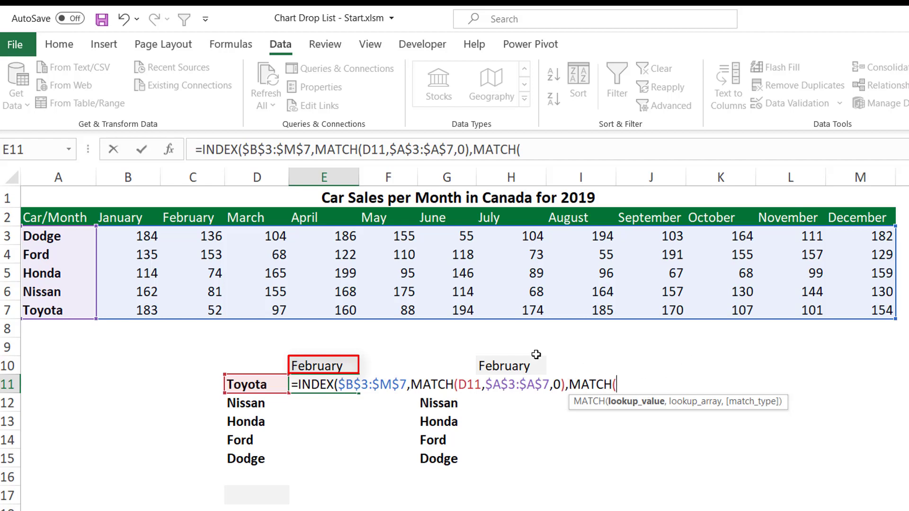
left_click(320, 364)
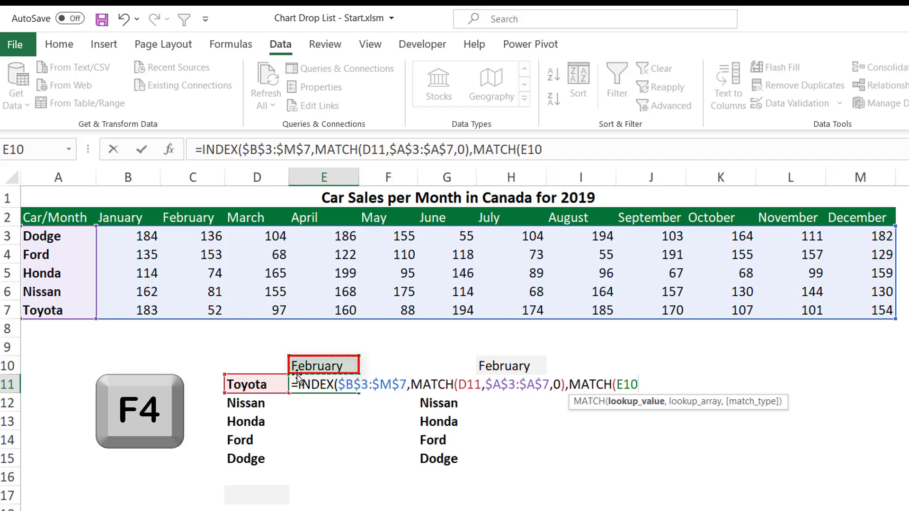
key("F4")
type(",")
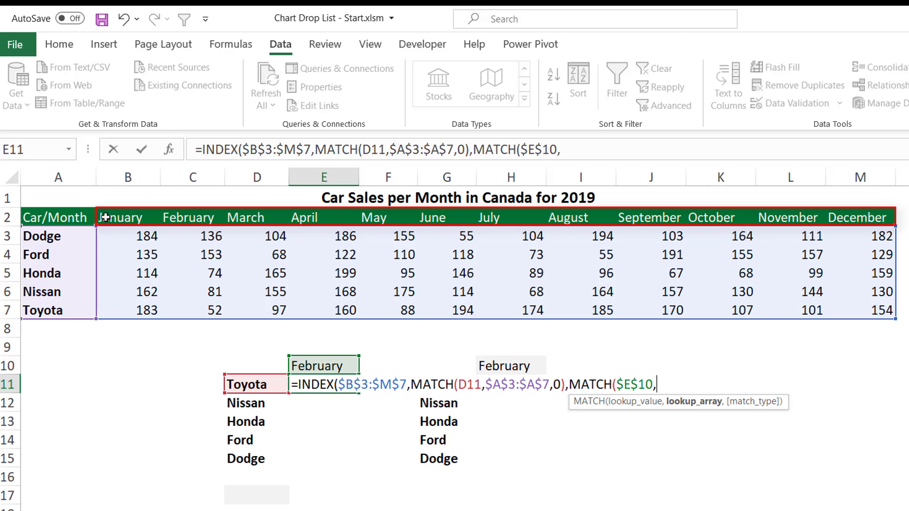
Complete the column MATCH with lookup array $B$2:$M$2 and match type 0, and fill the formula down to E15.
left_click_drag(105, 218, 880, 217)
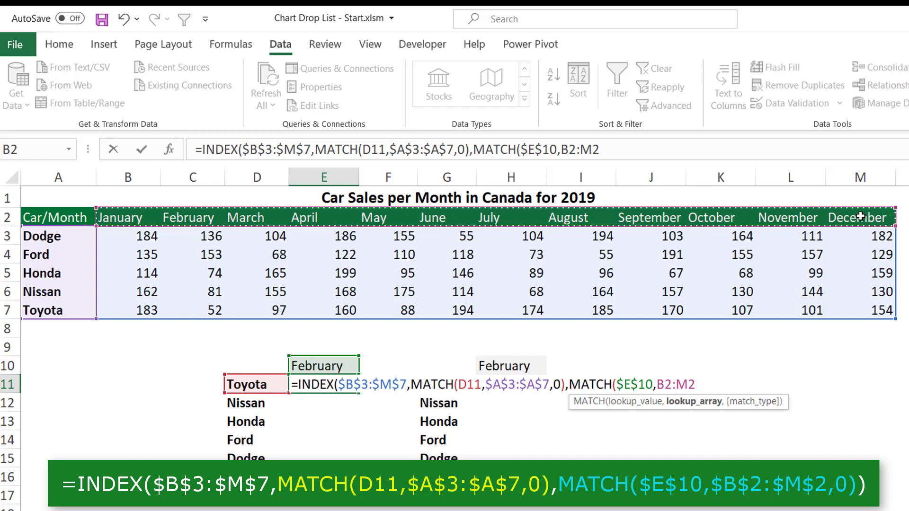
key("F4")
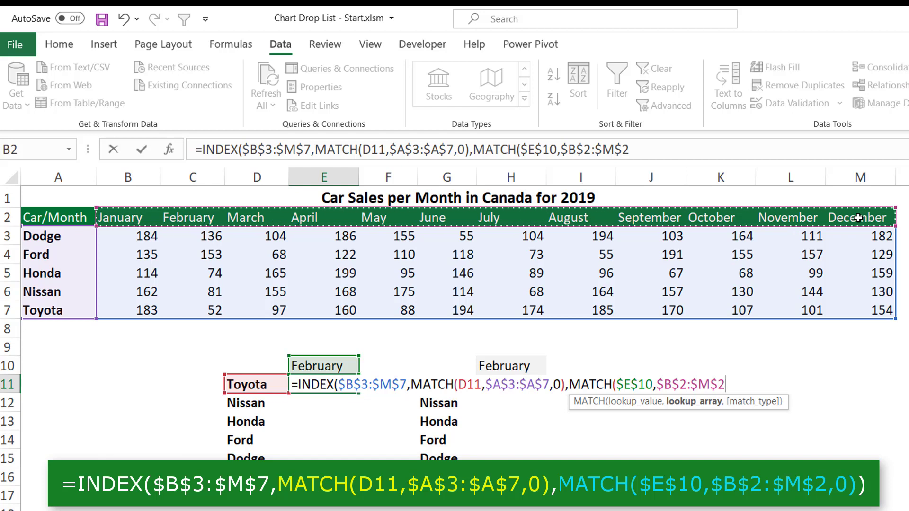
type(",")
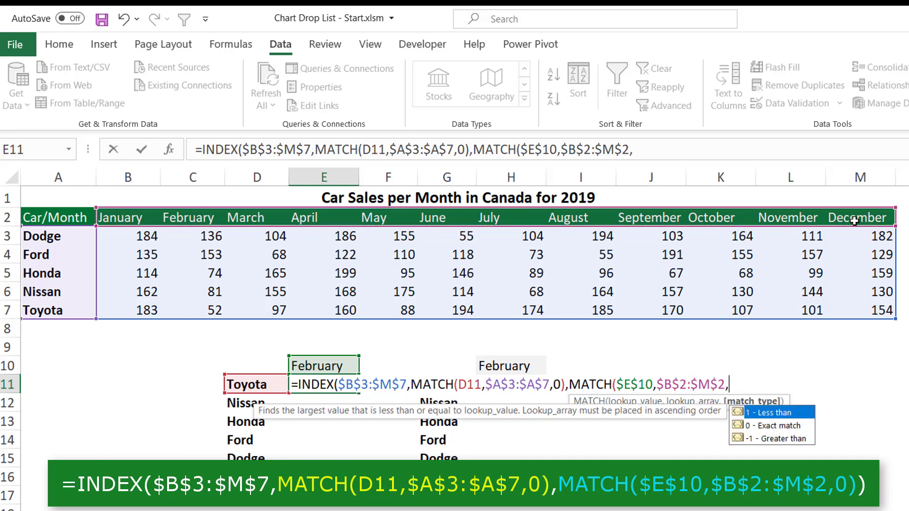
type("0)")
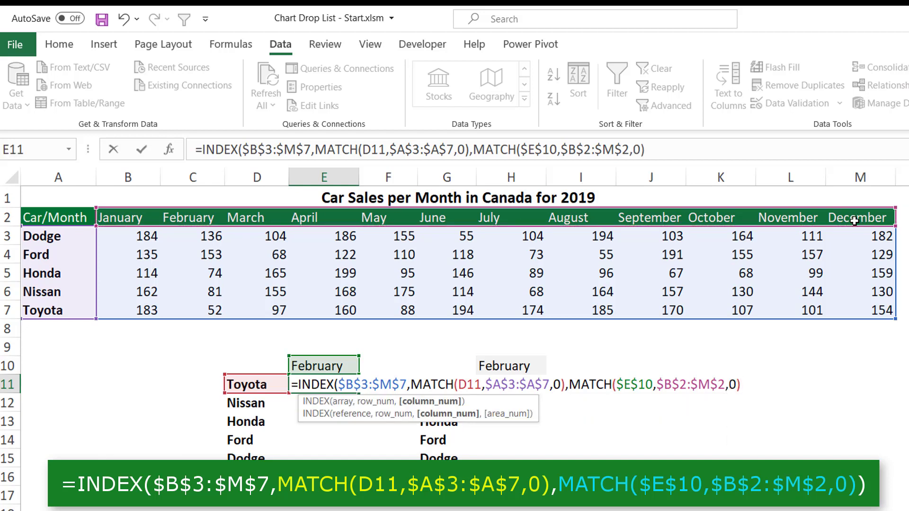
type(")")
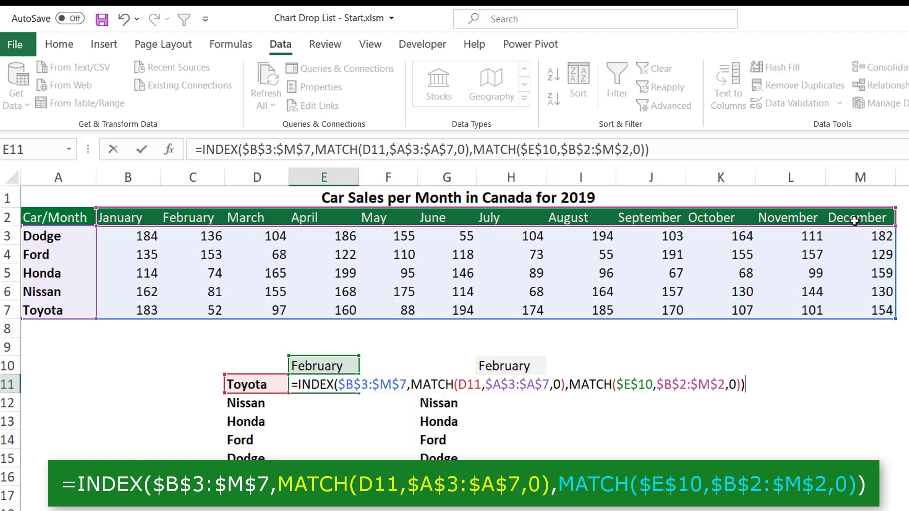
key("ctrl+Return")
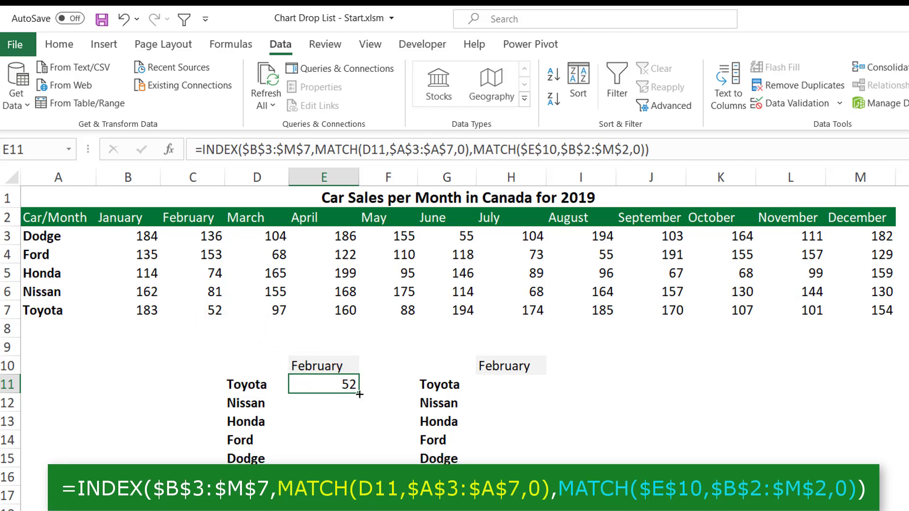
left_click_drag(360, 394, 343, 463)
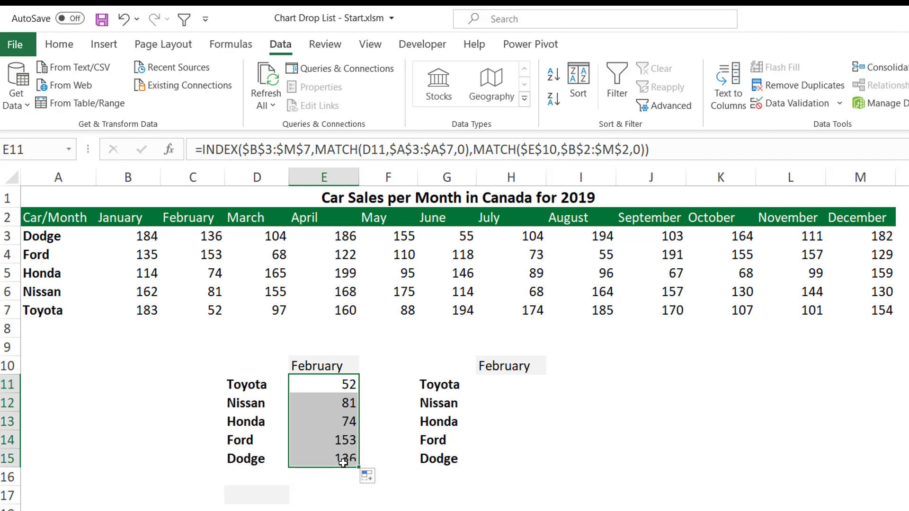
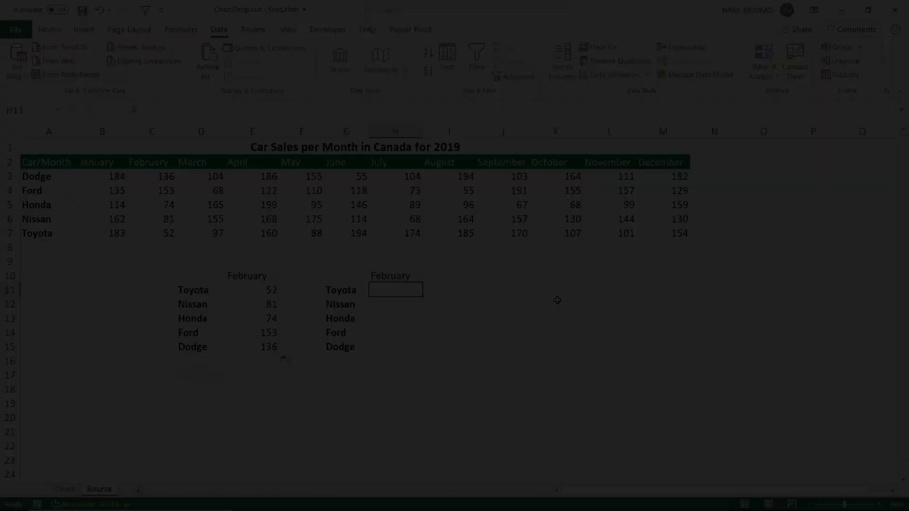
Start an XLOOKUP formula in H11 with lookup value G11 and the absolute lookup array $A$3:$A$7.
type("=xlook")
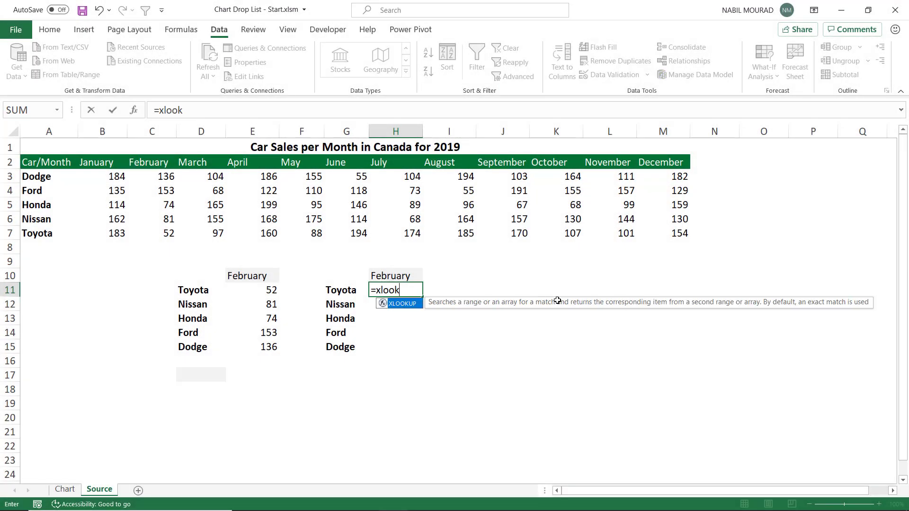
key("Tab")
left_click(336, 284)
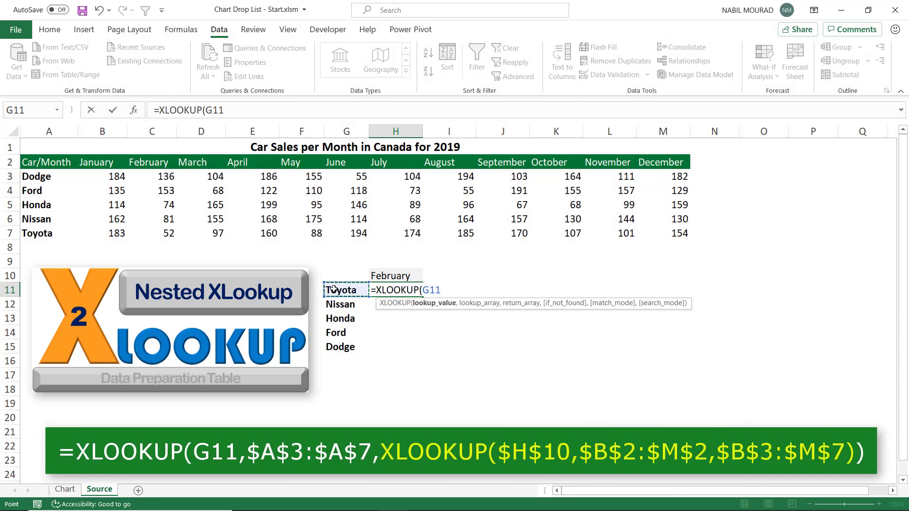
type(",")
left_click_drag(54, 175, 43, 233)
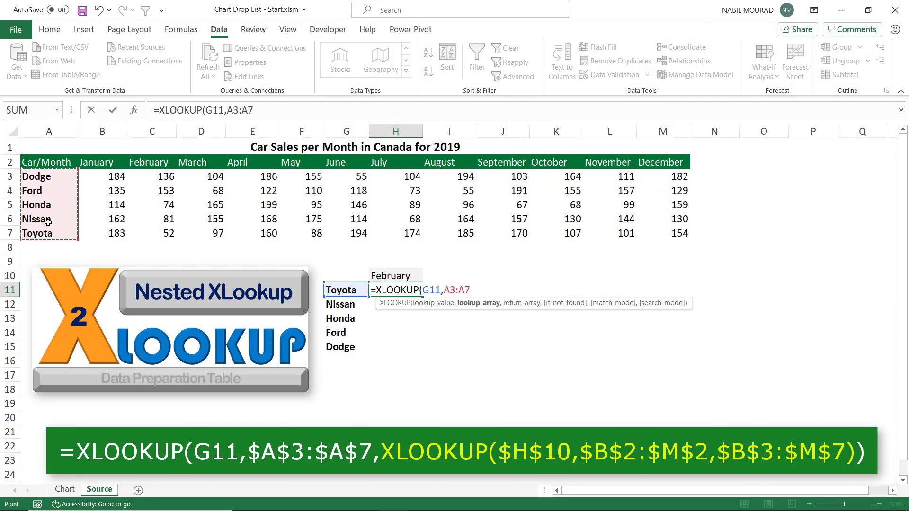
key("F4")
Nest a second XLOOKUP as the return array, with arguments $H$10, $B$2:$M$2 and $B$3:$M$7.
type(",xlo")
key("Tab")
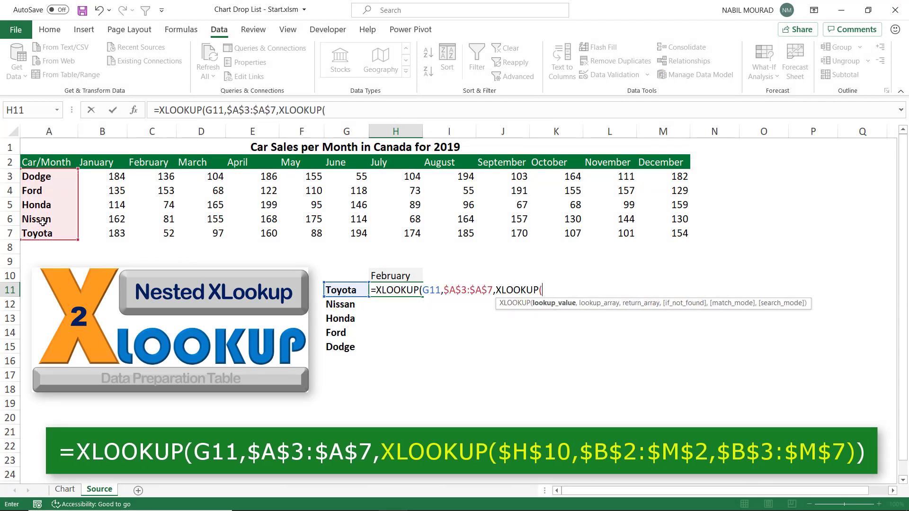
left_click(387, 275)
key("F4")
type(",")
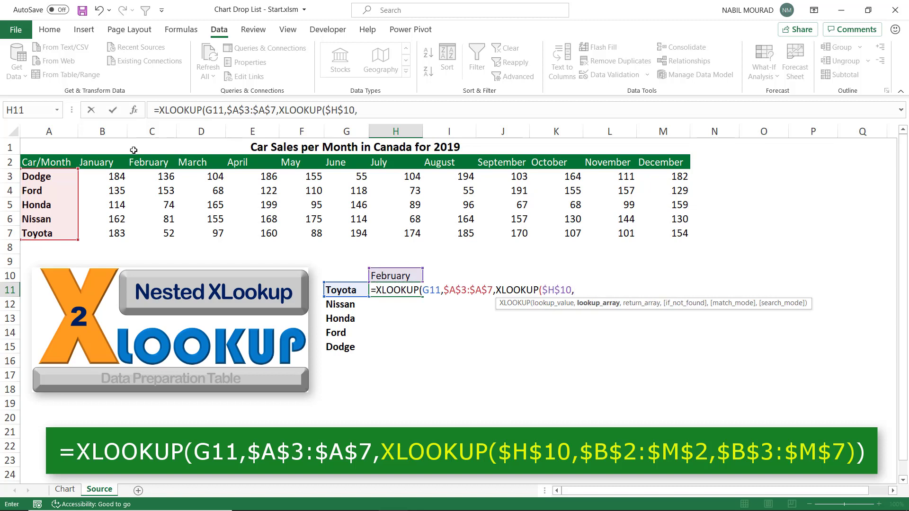
left_click_drag(95, 162, 676, 171)
key("F4")
type(",")
left_click_drag(102, 182, 660, 231)
key("F4")
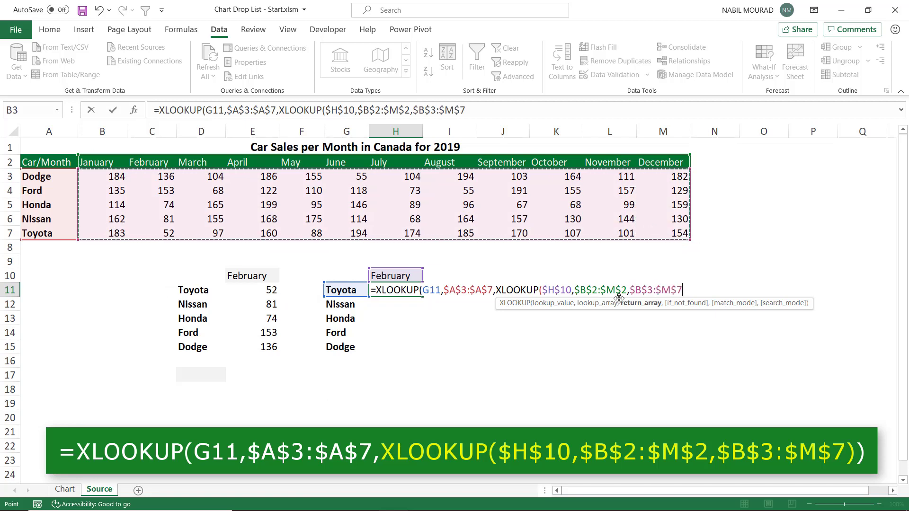
Close and commit the nested XLOOKUP formula in H11, and fill it down to H15.
type("))")
key("ctrl+Return")
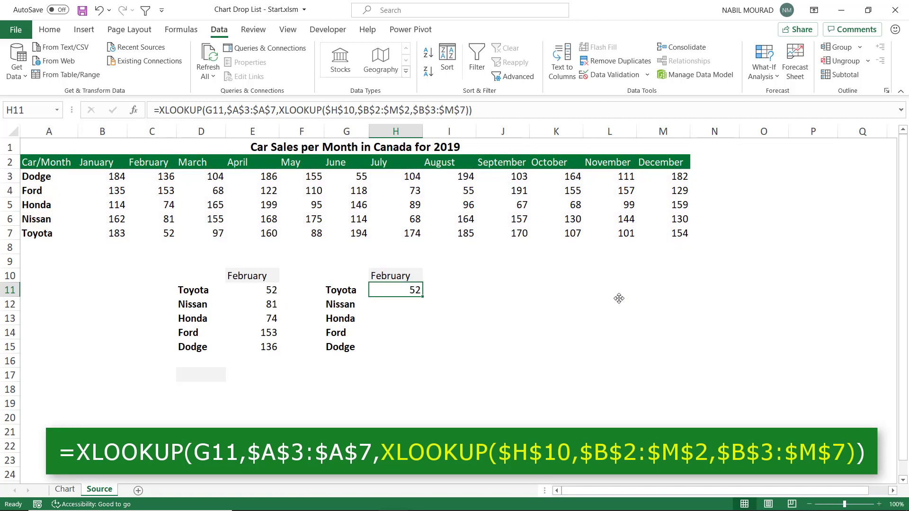
left_click_drag(429, 297, 416, 353)
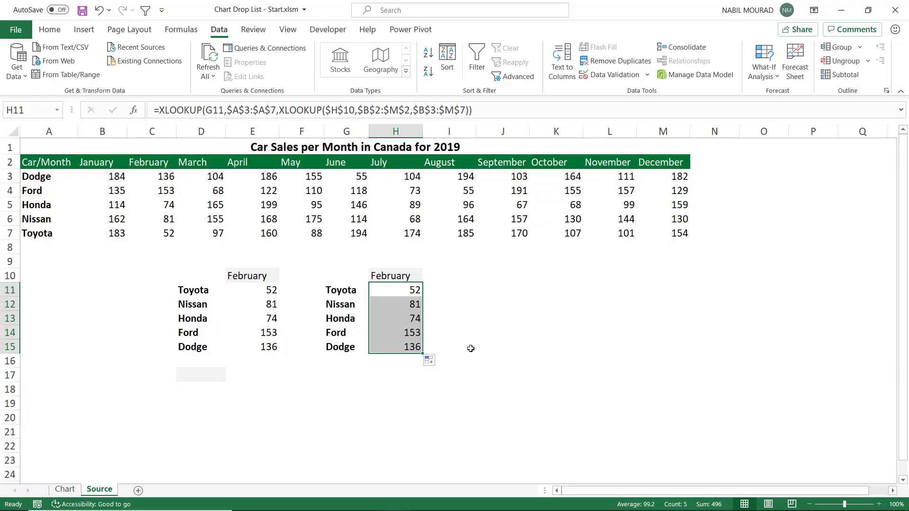
left_click(503, 343)
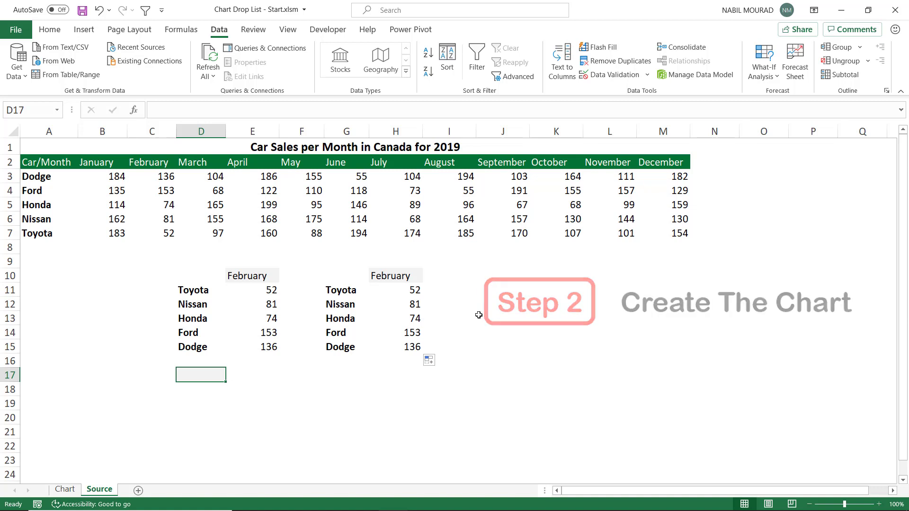
Enter the dynamic title formula ="Car Sales For The Month Of "&E10 in cell D17.
type("=")
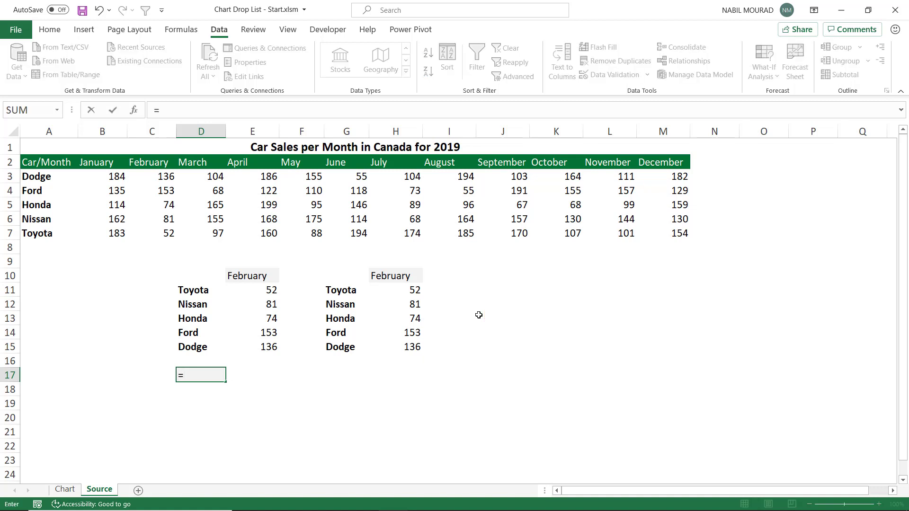
type("\"")
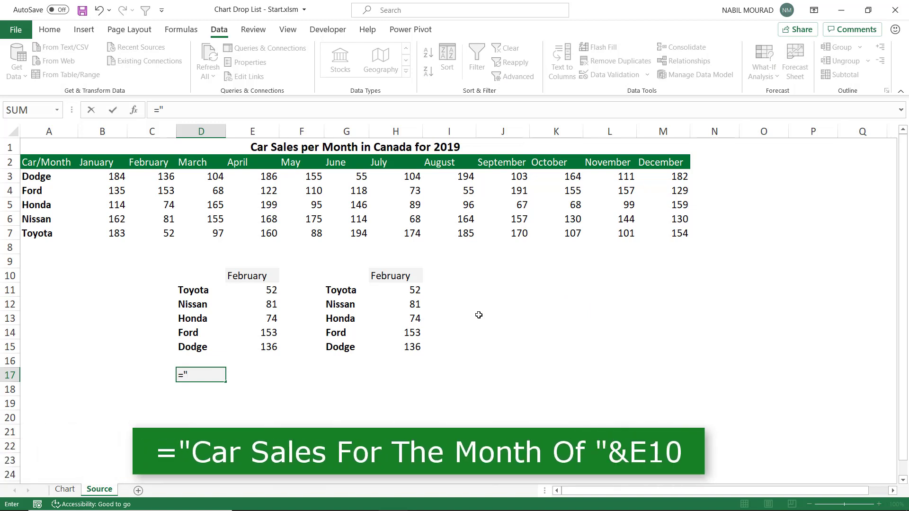
type("Car Sales For The Month Of \"")
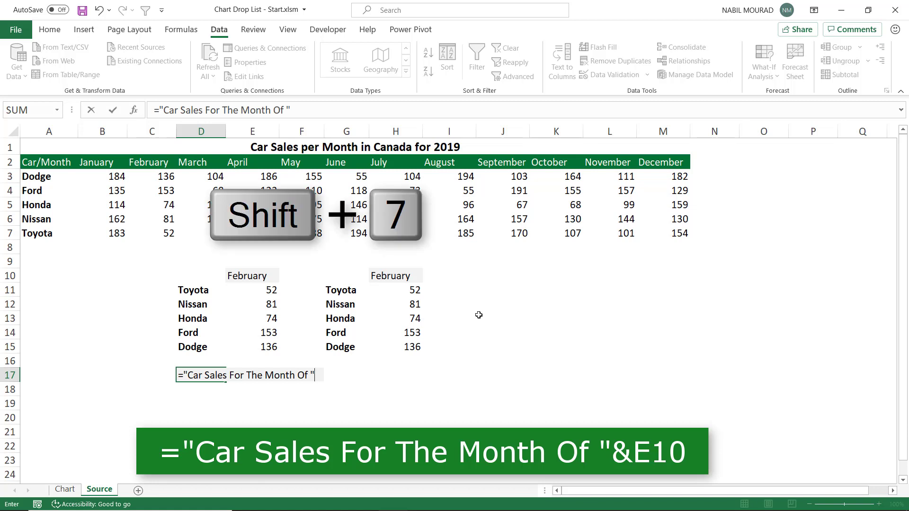
type("&")
left_click(249, 276)
key("Return")
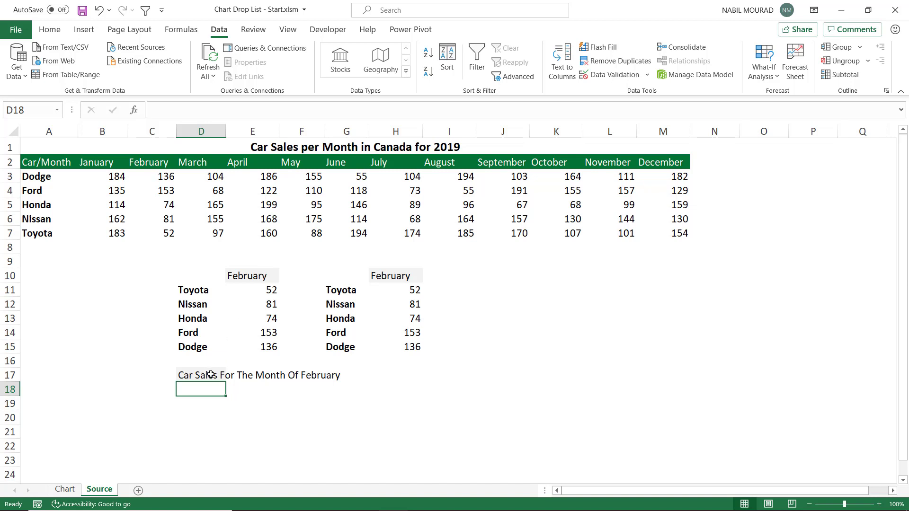
Create a default column chart from the INDEX/MATCH table in D10:E15 and move it just below the monthly sales data.
left_click(264, 319)
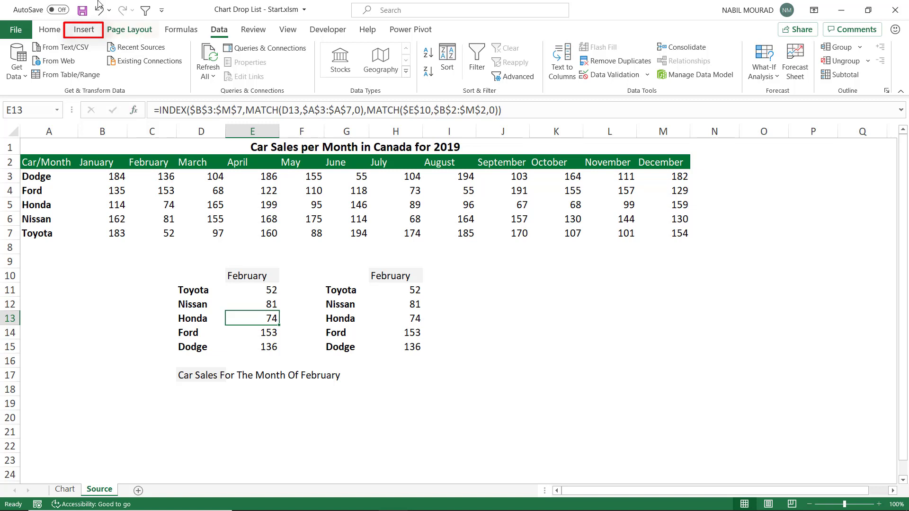
left_click(86, 28)
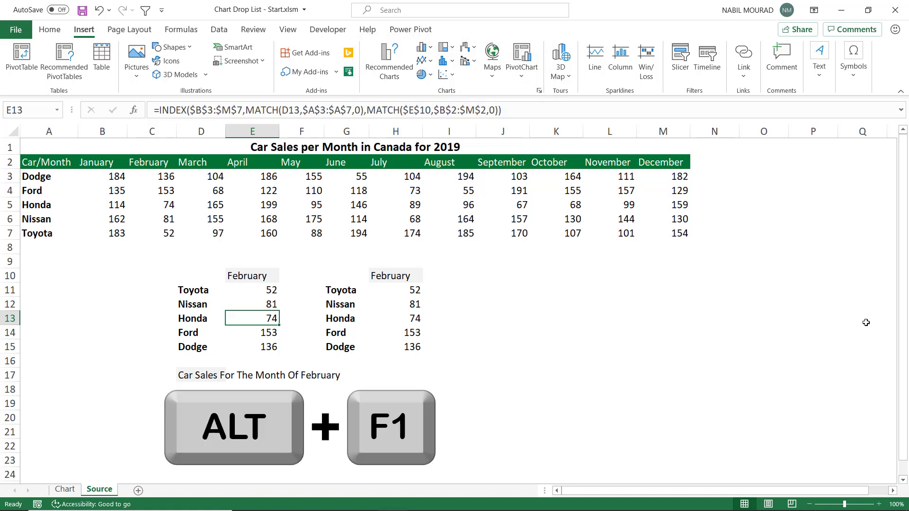
key("alt+F1")
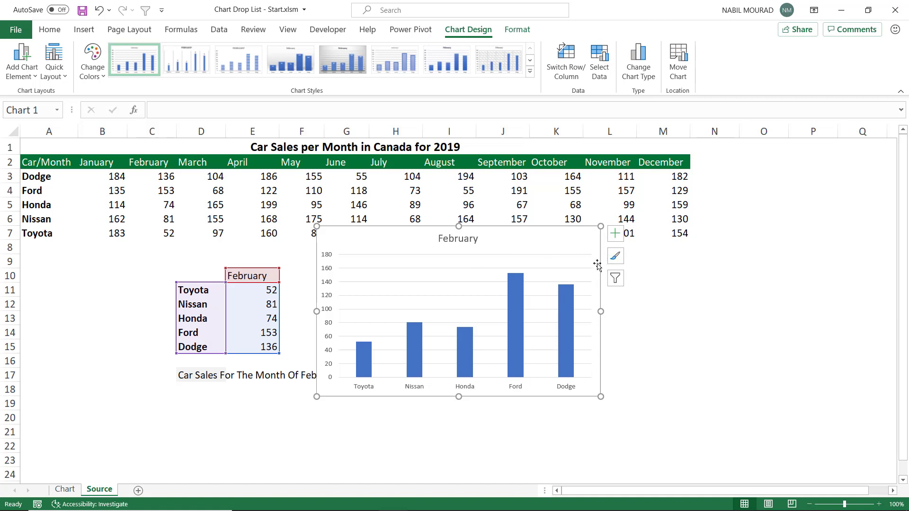
left_click_drag(600, 264, 597, 286)
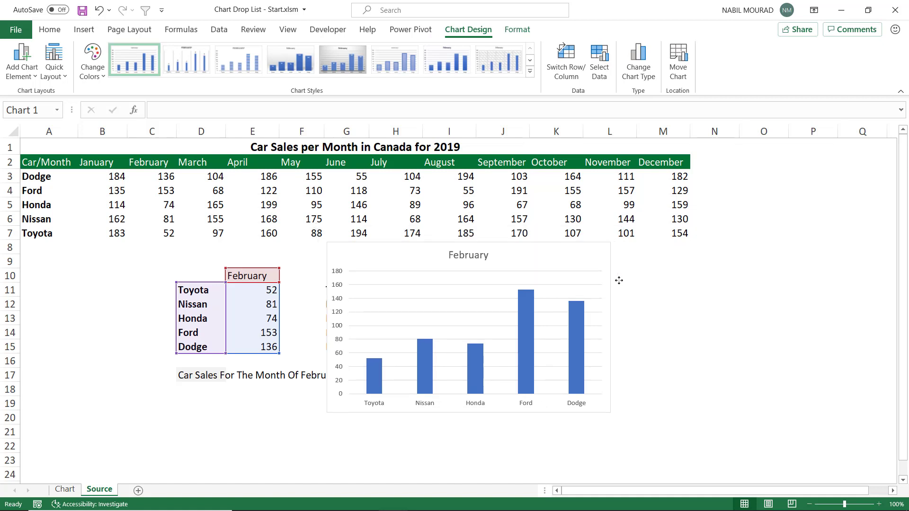
Delete the chart's horizontal gridlines and set the column series' gap width to 125%.
left_click(453, 290)
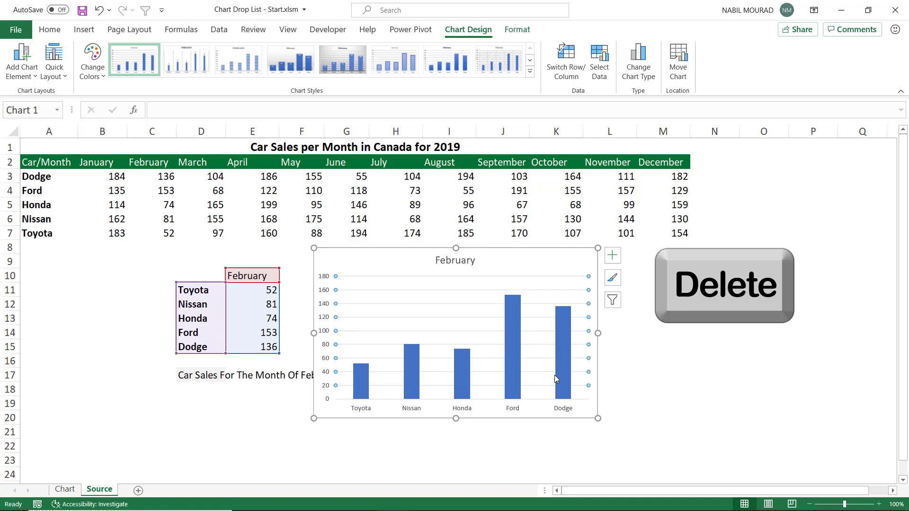
key("Delete")
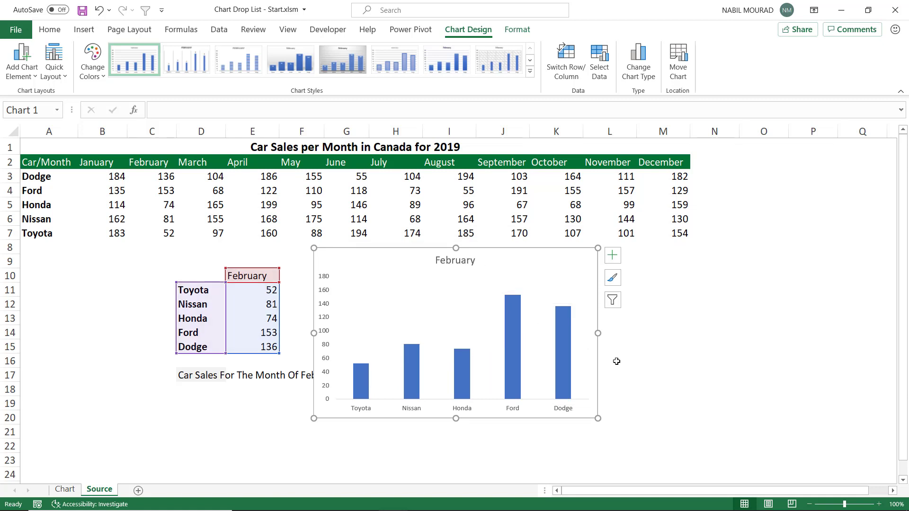
left_click(562, 353)
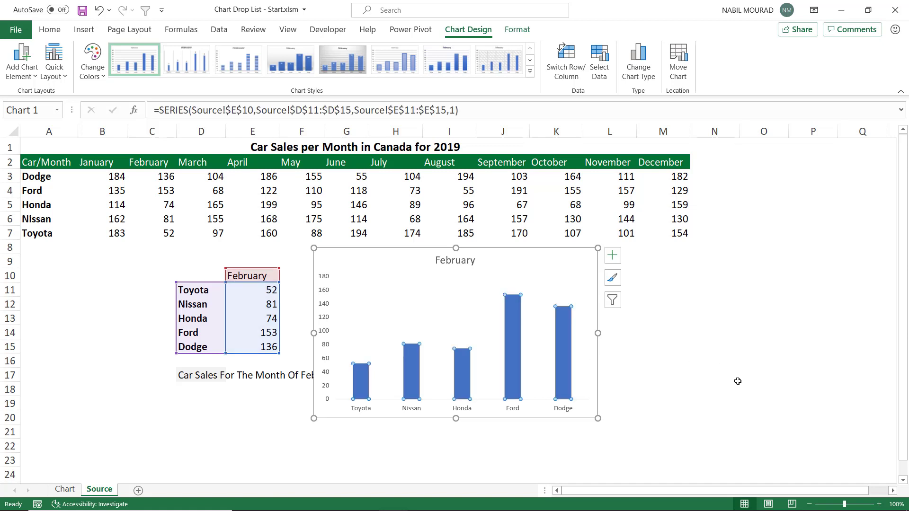
key("ctrl+1")
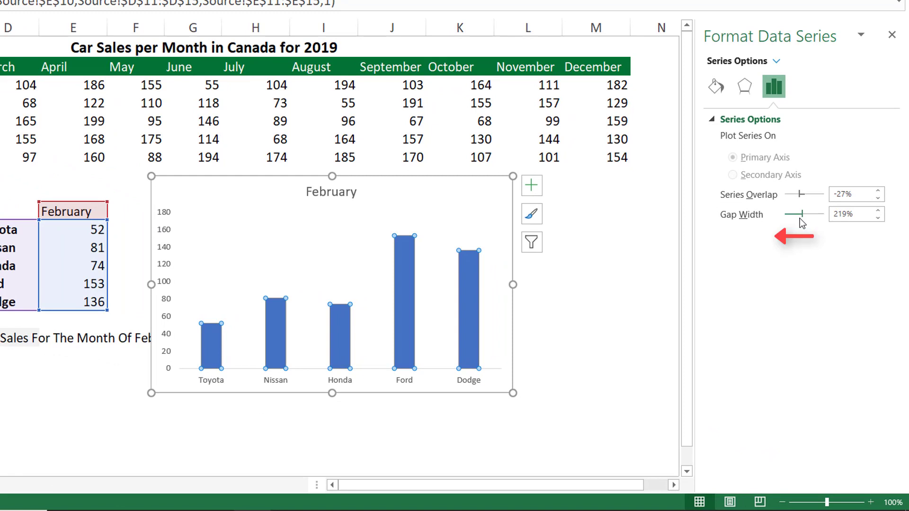
left_click(849, 217)
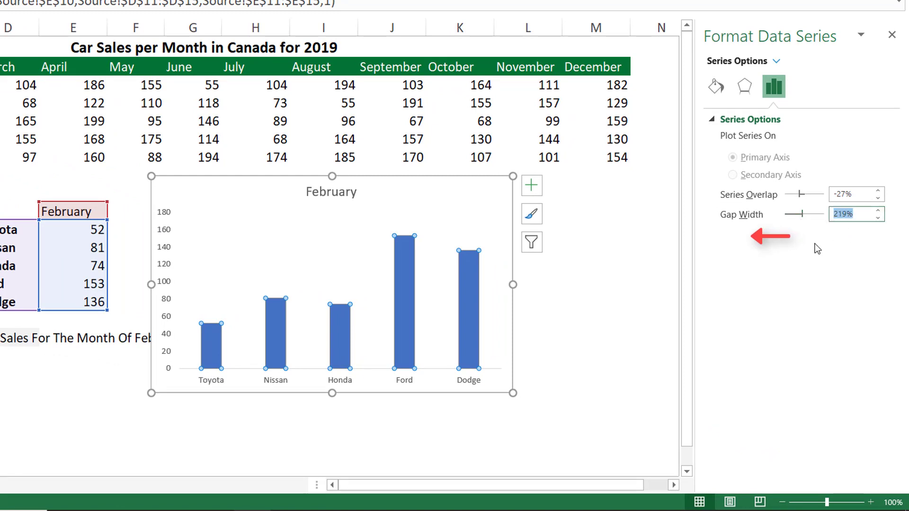
type("125")
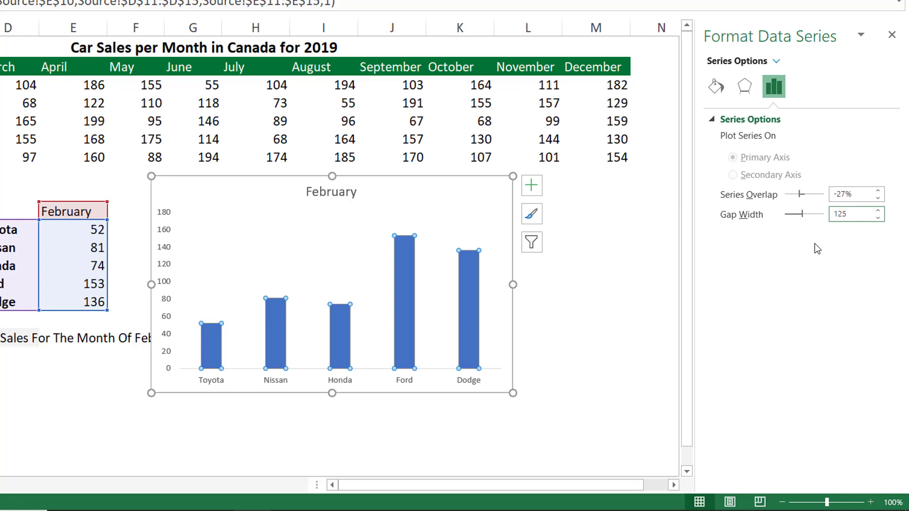
key("Return")
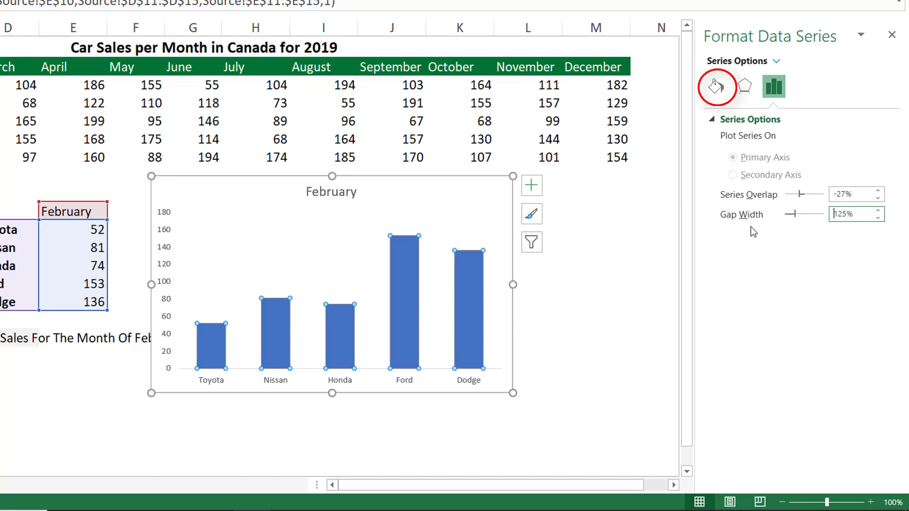
Vary the fill colors of the column series by point and close the series formatting options.
left_click(716, 90)
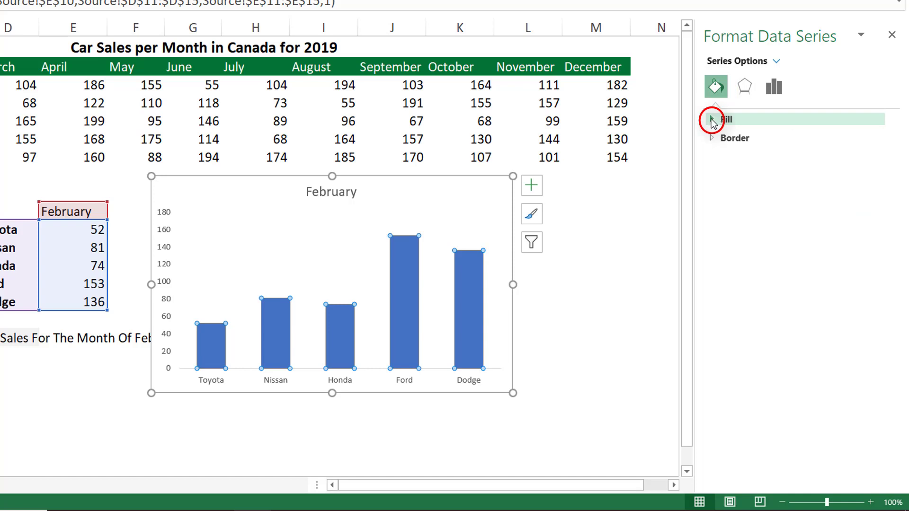
left_click(713, 121)
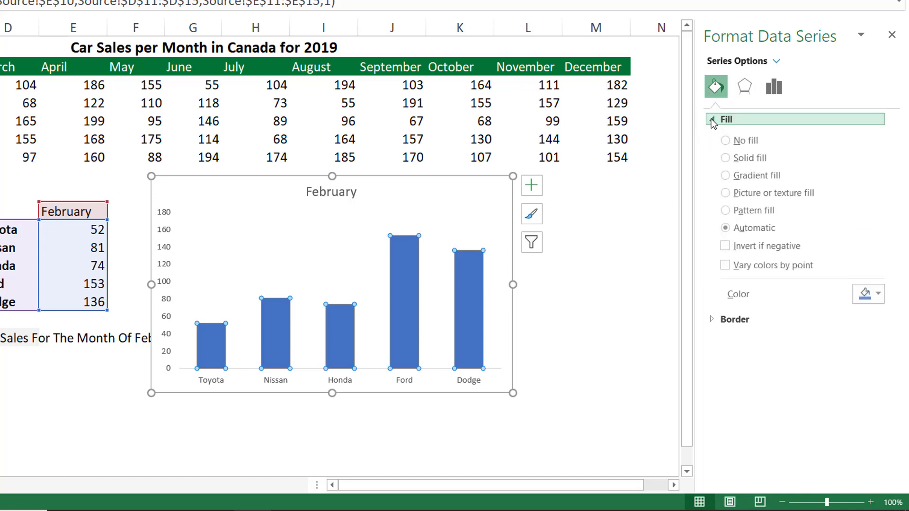
left_click(726, 267)
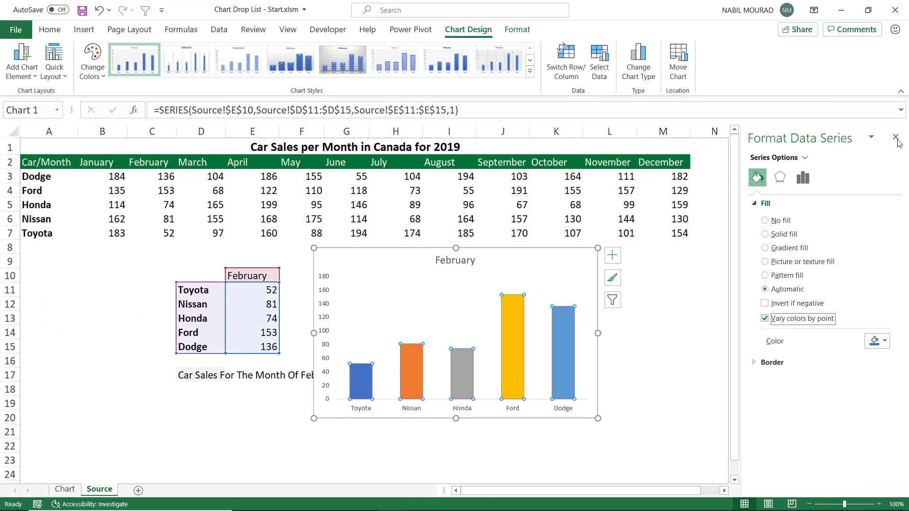
left_click(896, 137)
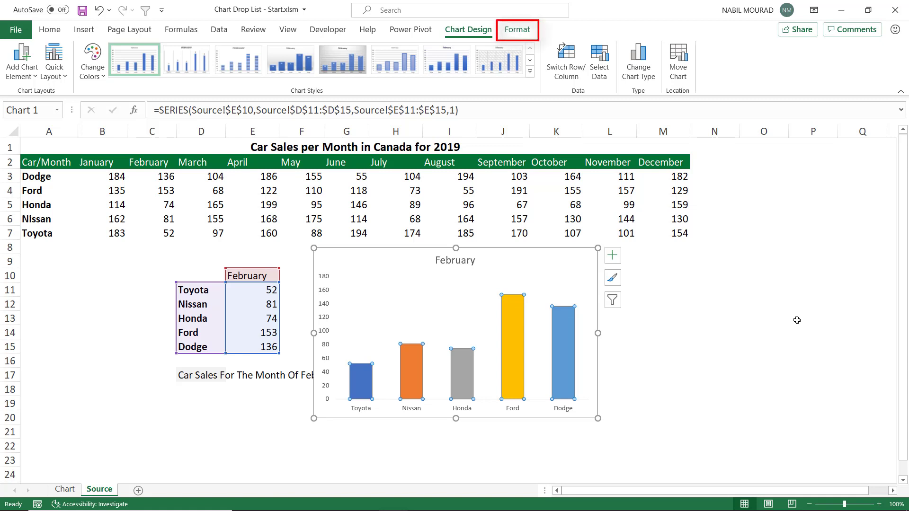
Apply the first bevel preset as a shape effect to the chart's column series.
left_click(520, 32)
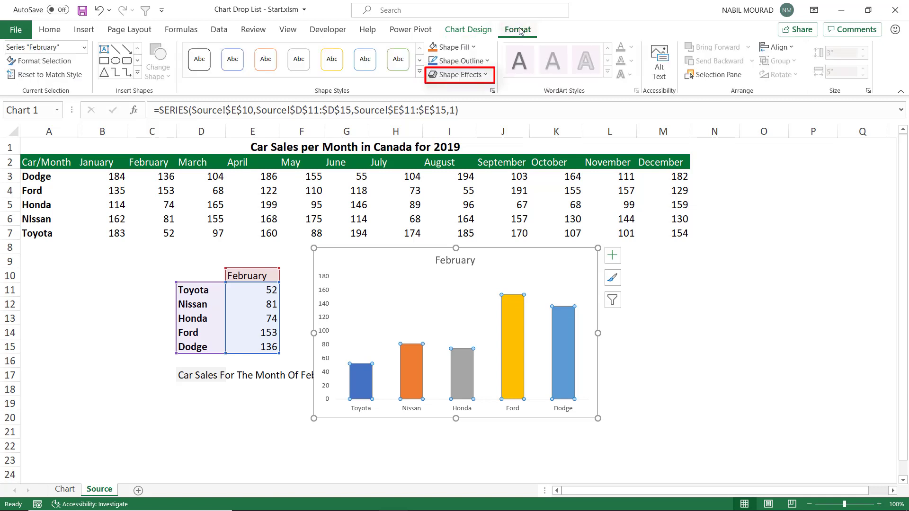
left_click(483, 75)
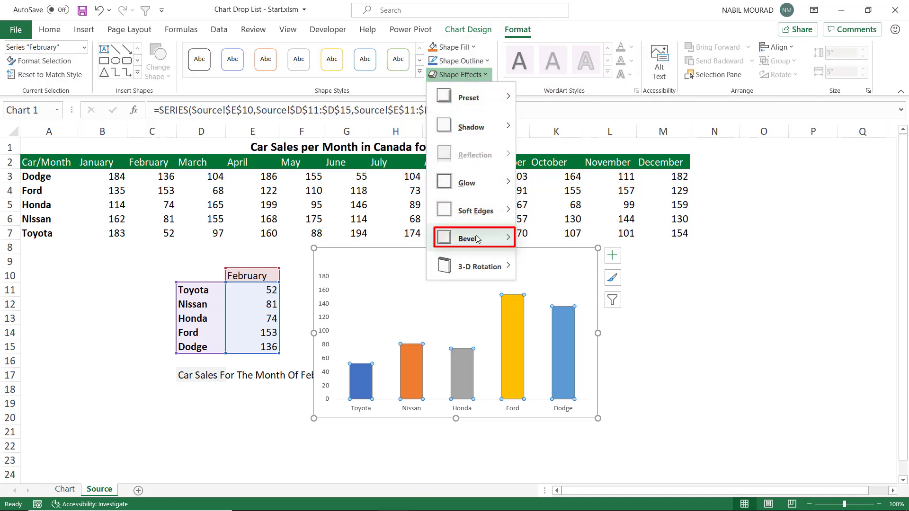
mouse_move(497, 241)
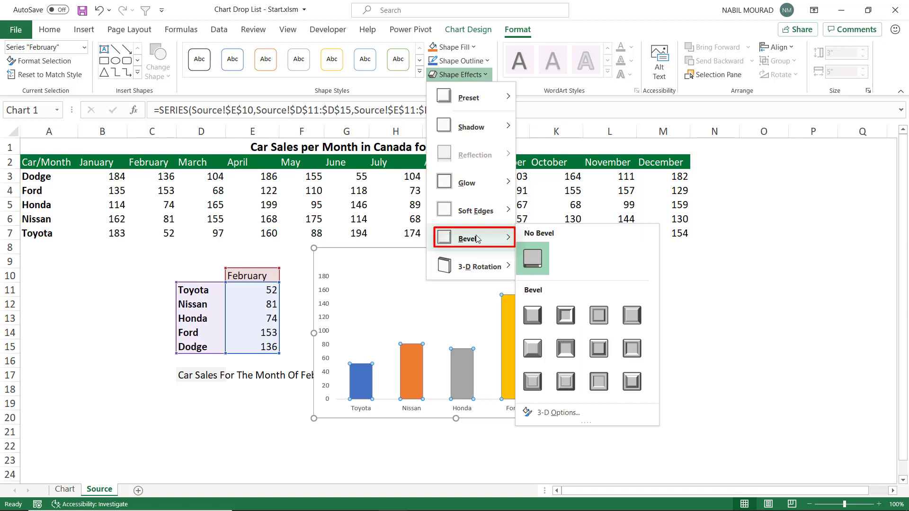
left_click(531, 316)
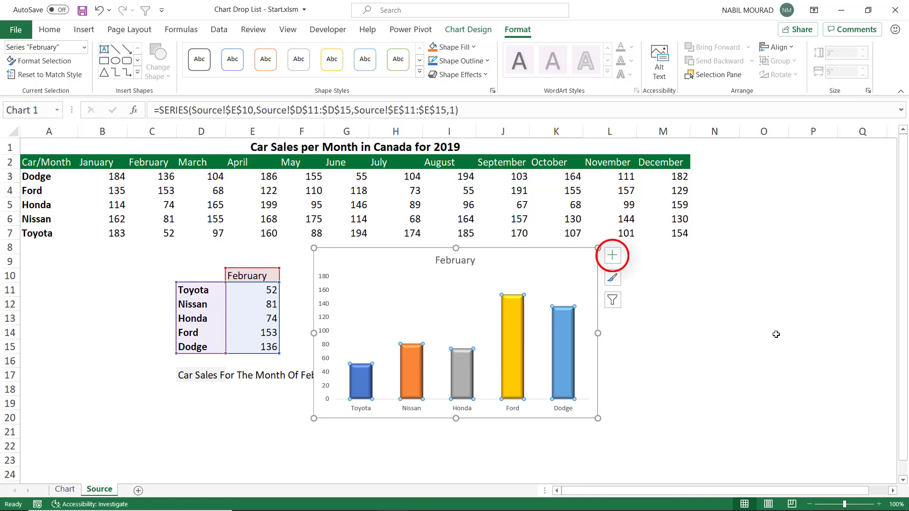
Add data labels to the columns of the car sales chart.
left_click(612, 258)
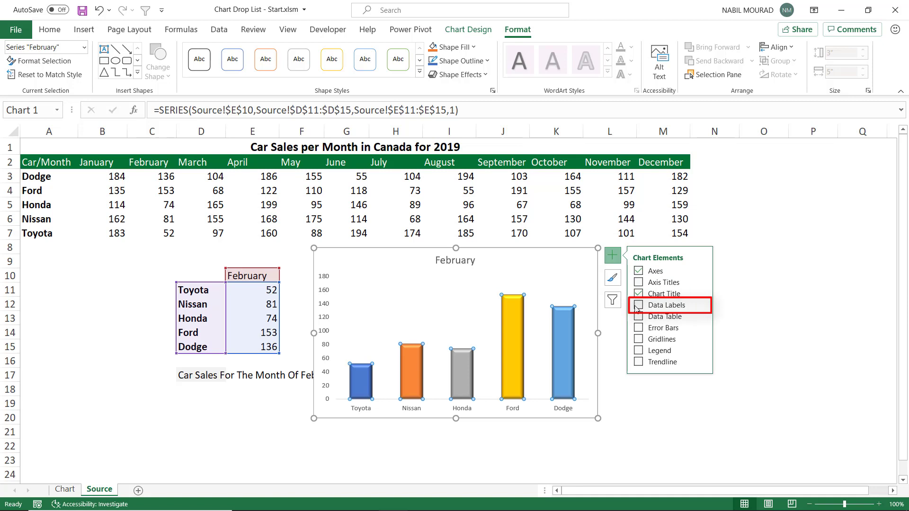
left_click(639, 306)
key("Escape")
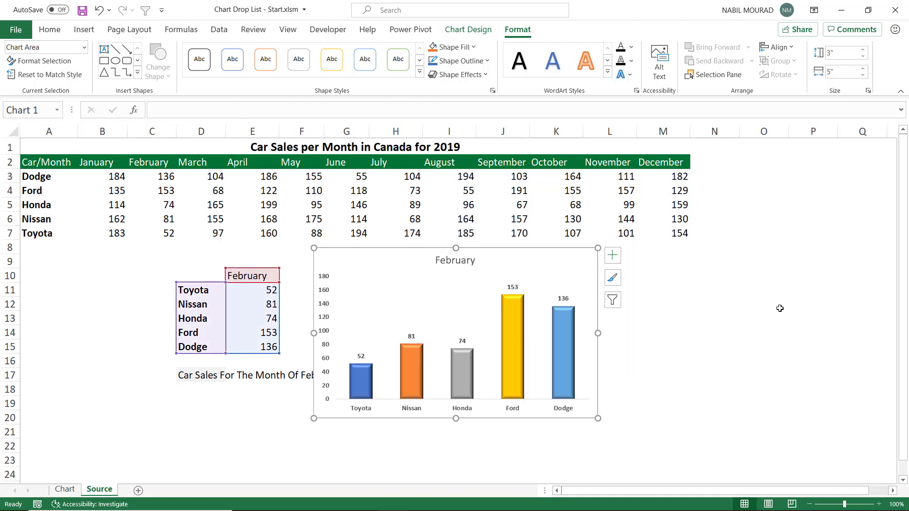
Link the chart title to the dynamic title cell with the formula =Source!$D$17.
left_click(463, 262)
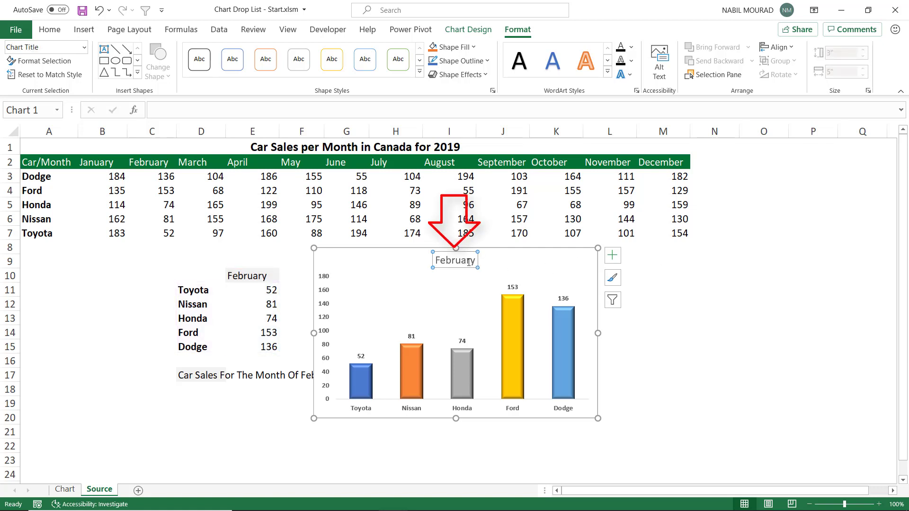
key("F2")
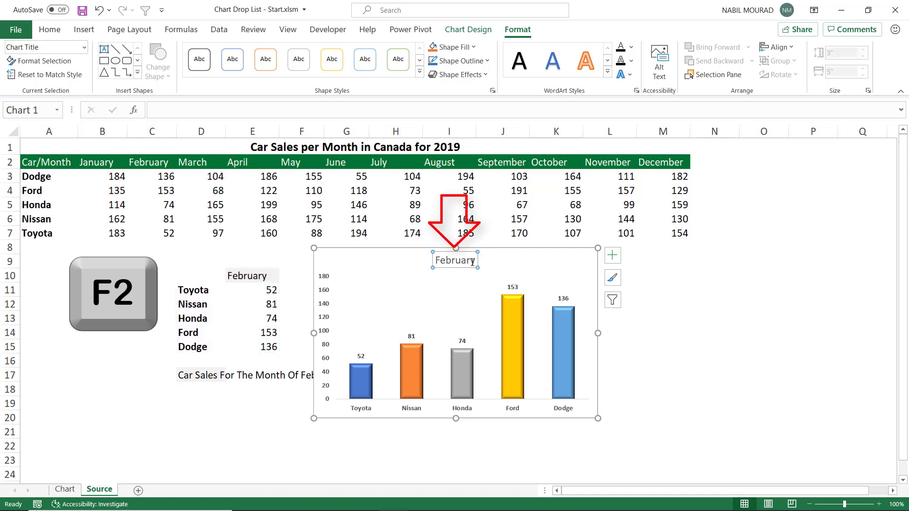
key("F2")
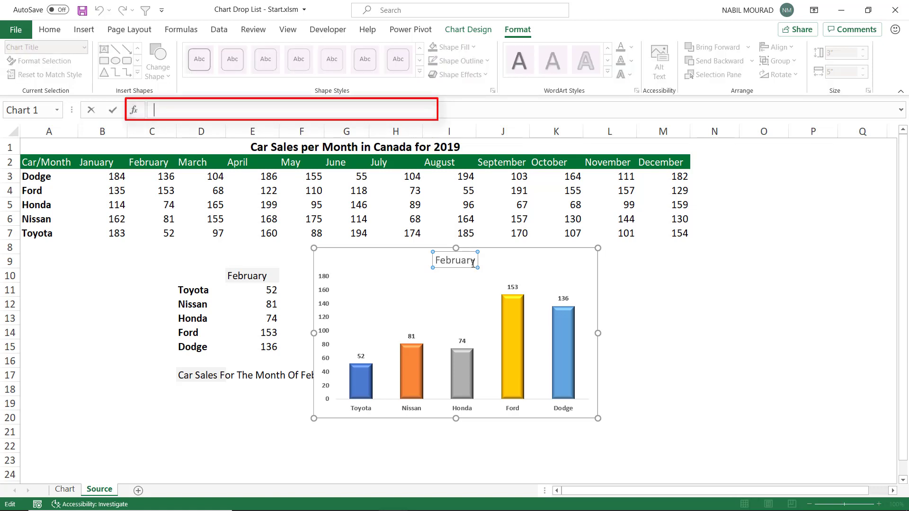
type("=")
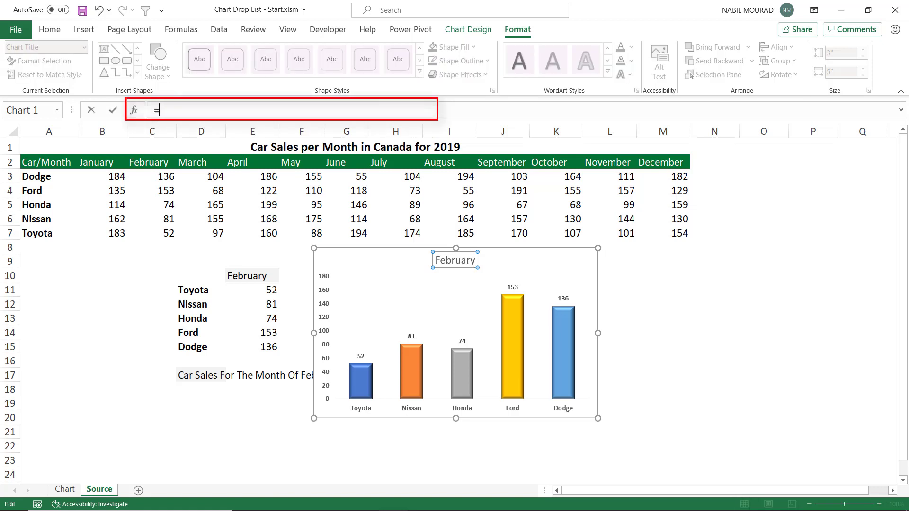
left_click(186, 374)
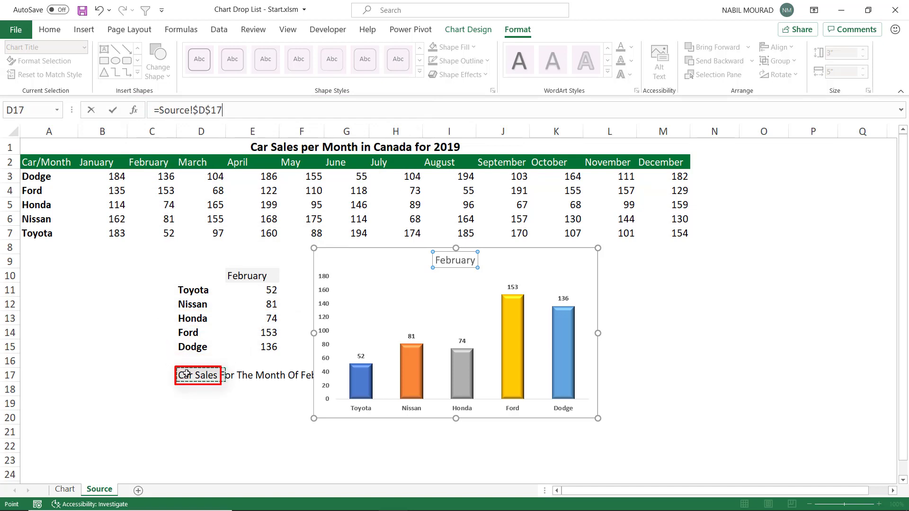
key("Return")
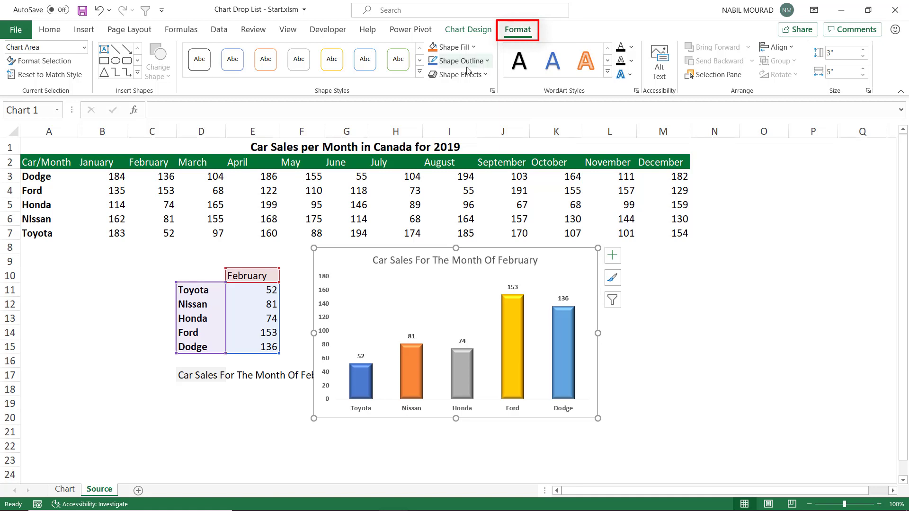
Apply the first bevel preset to the whole chart area and deselect the chart.
left_click(487, 76)
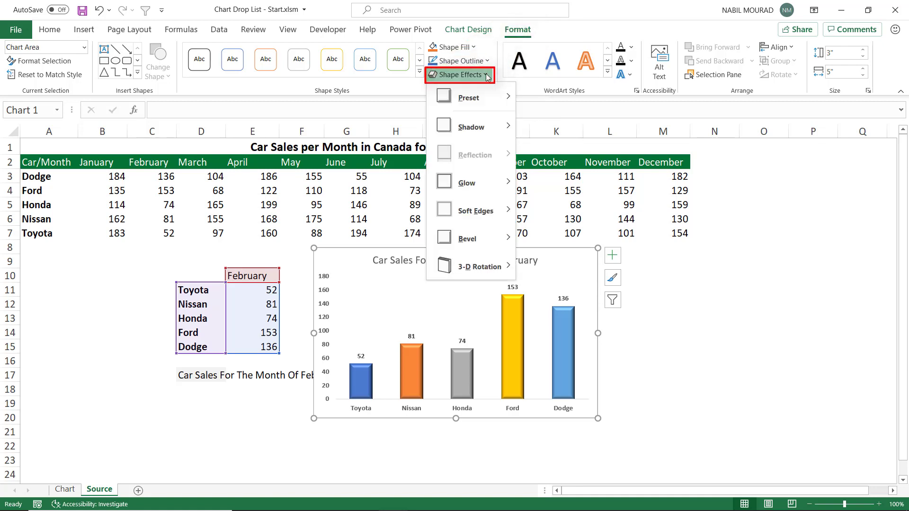
mouse_move(478, 244)
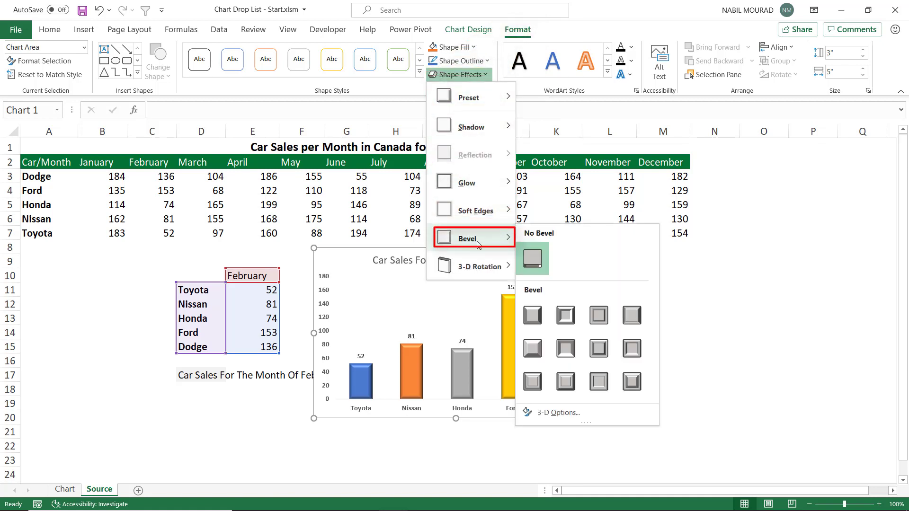
left_click(531, 314)
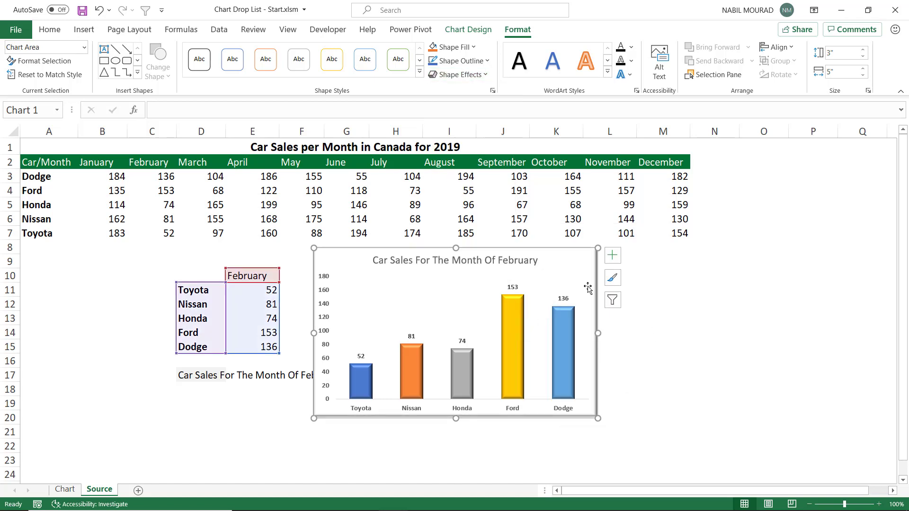
left_click(715, 361)
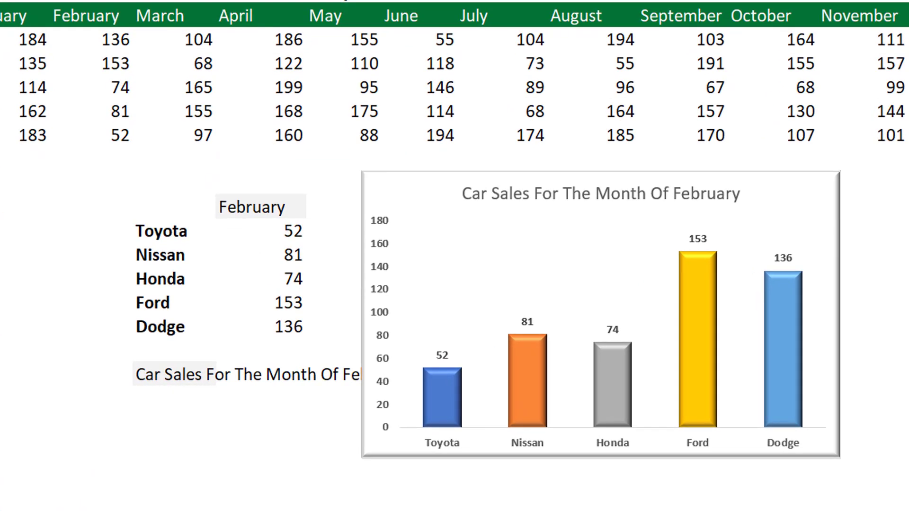
Test the chart by setting the month drop-down in cell E10 to March and then to November.
left_click(239, 204)
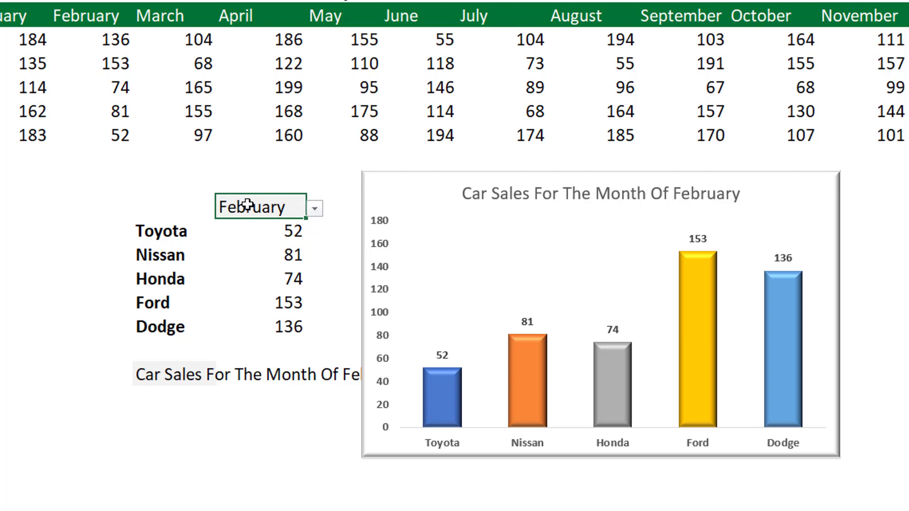
left_click(314, 209)
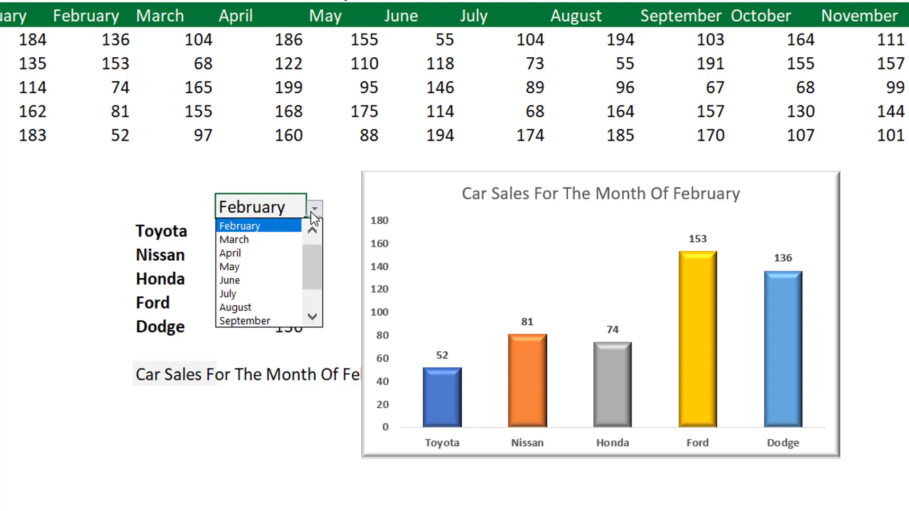
left_click(249, 240)
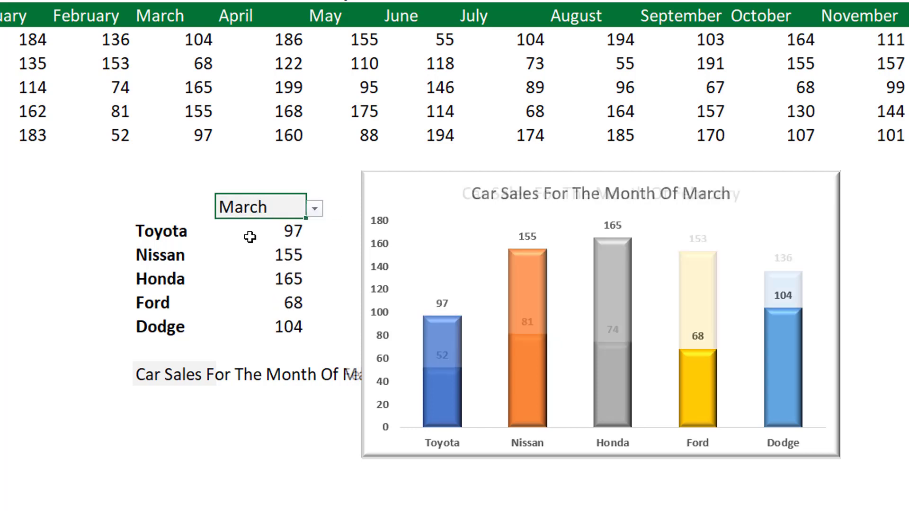
left_click(315, 209)
key("Down")
key("Down")
key("Down")
key("Return")
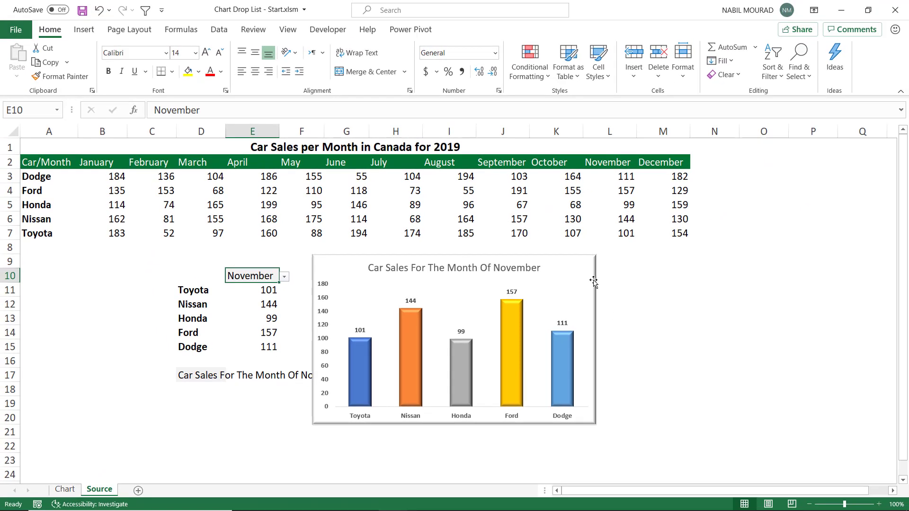
Copy the finished chart from the Source sheet to the Chart sheet.
left_click(594, 280)
key("ctrl+c")
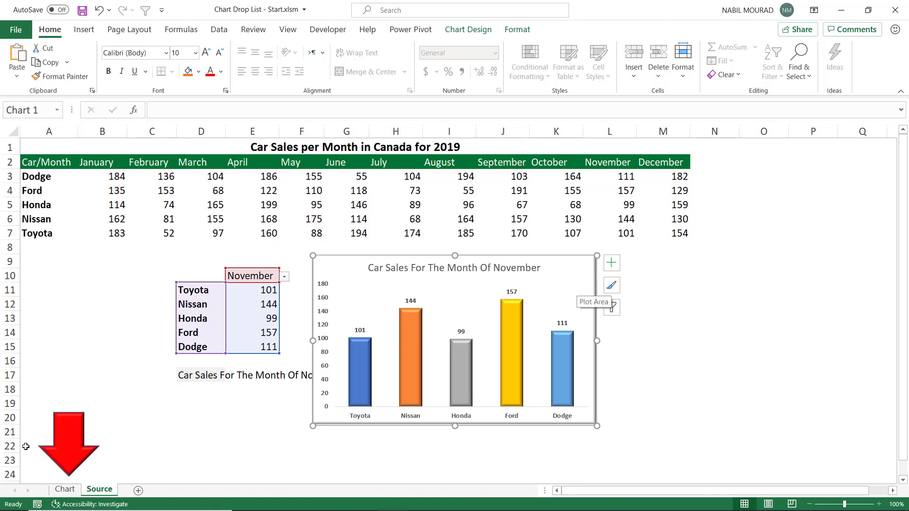
left_click(62, 490)
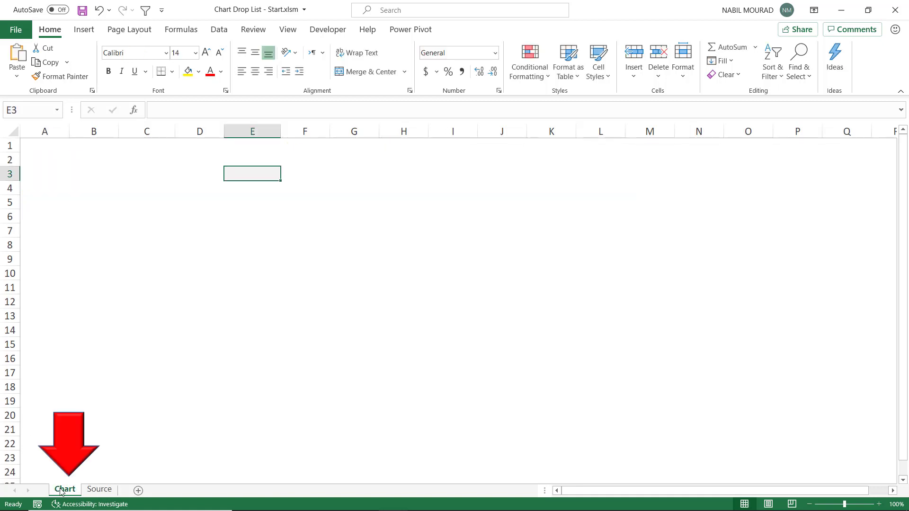
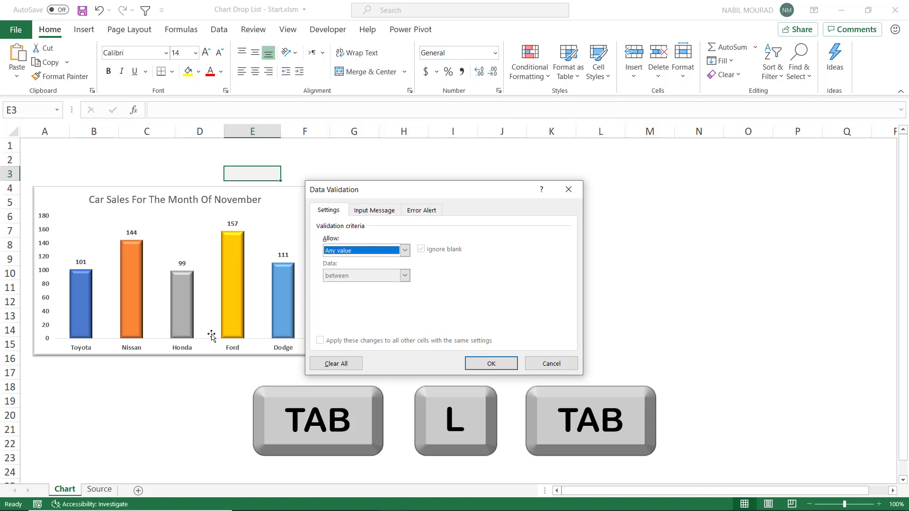
Add list validation with source =Source!$B$2:$M$2 to cell E3 of the Chart sheet and choose March from it.
key("Tab")
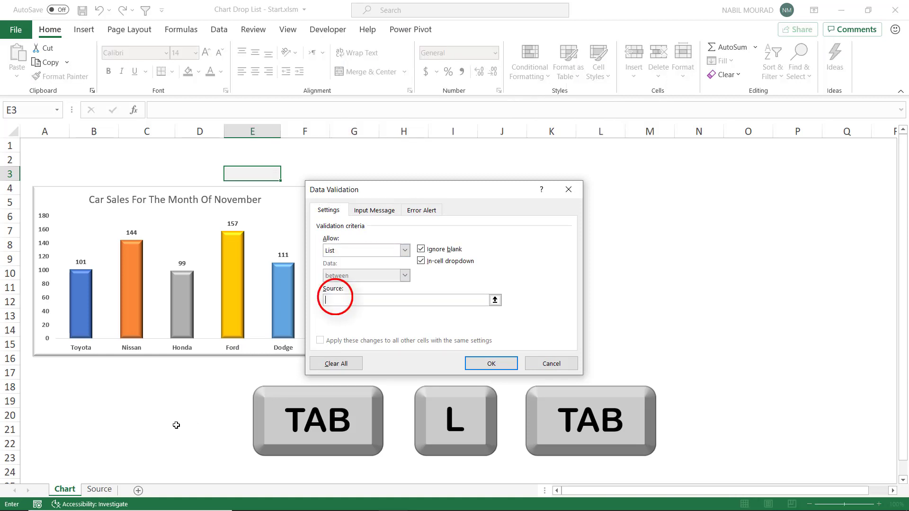
left_click(109, 489)
left_click_drag(99, 164, 663, 165)
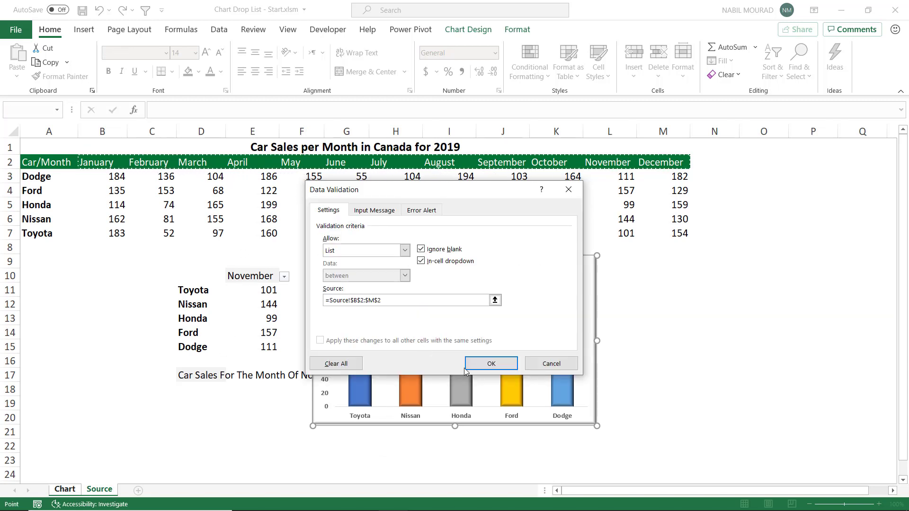
left_click(487, 364)
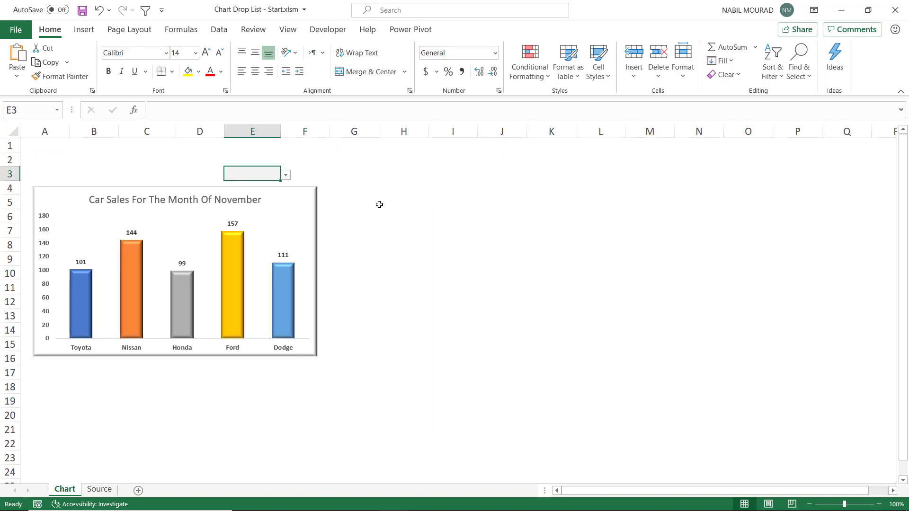
left_click(286, 175)
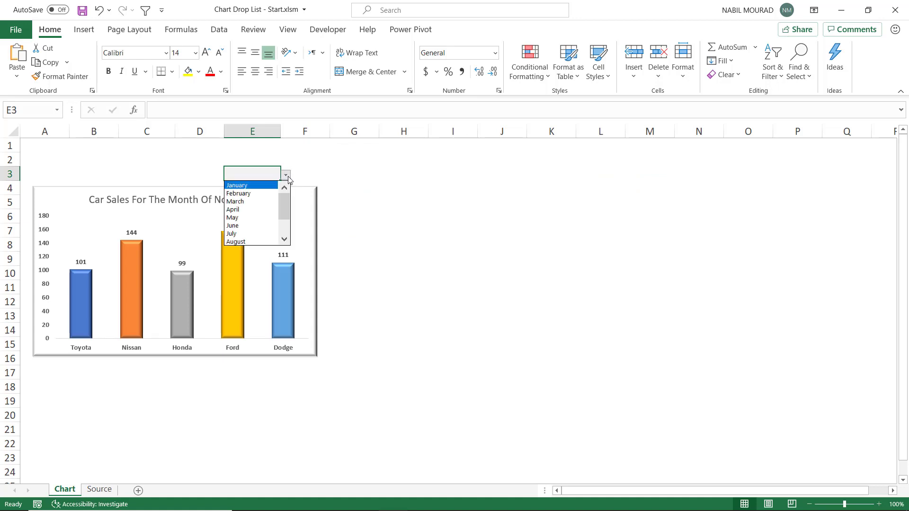
left_click(239, 203)
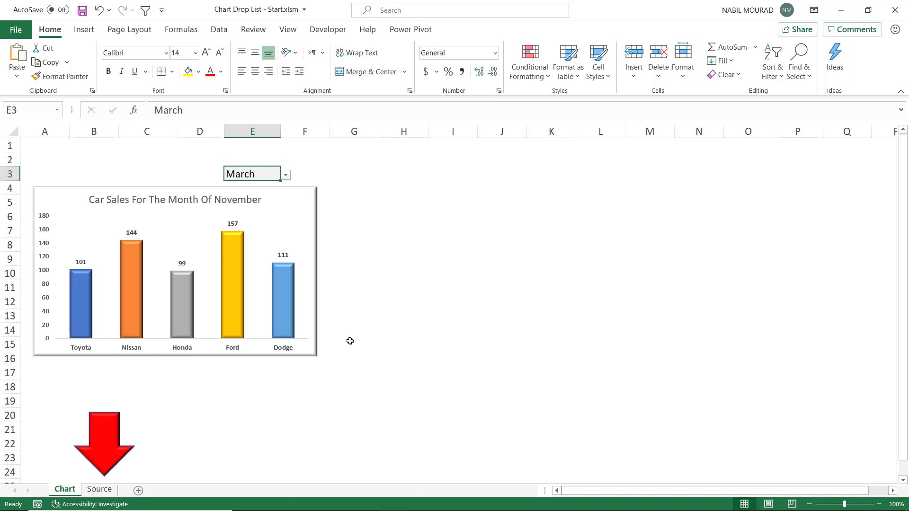
Clear all data validation from the month cell E10 on the Source sheet.
left_click(100, 490)
left_click(245, 277)
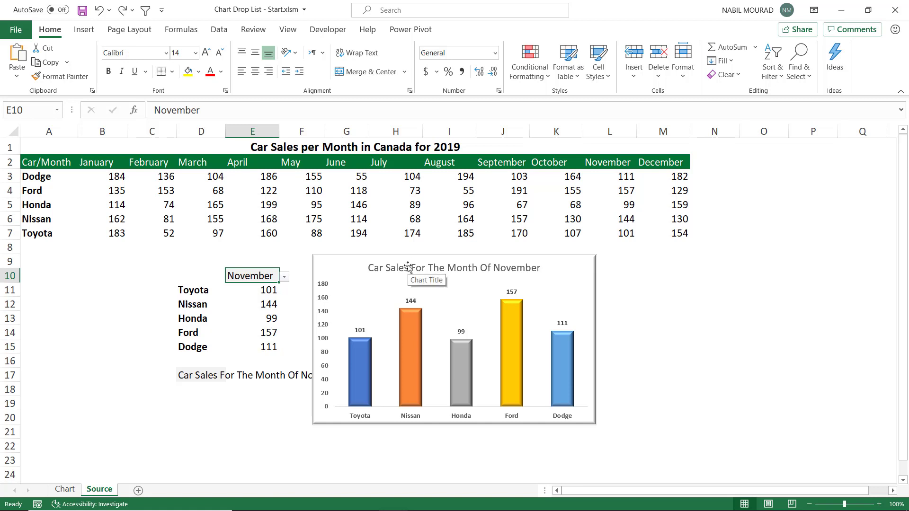
key("alt+d")
key("l")
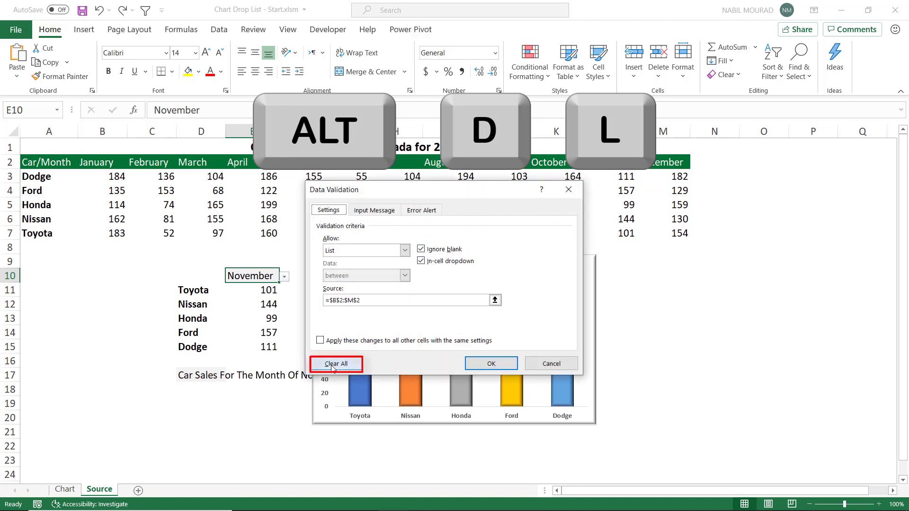
left_click(333, 367)
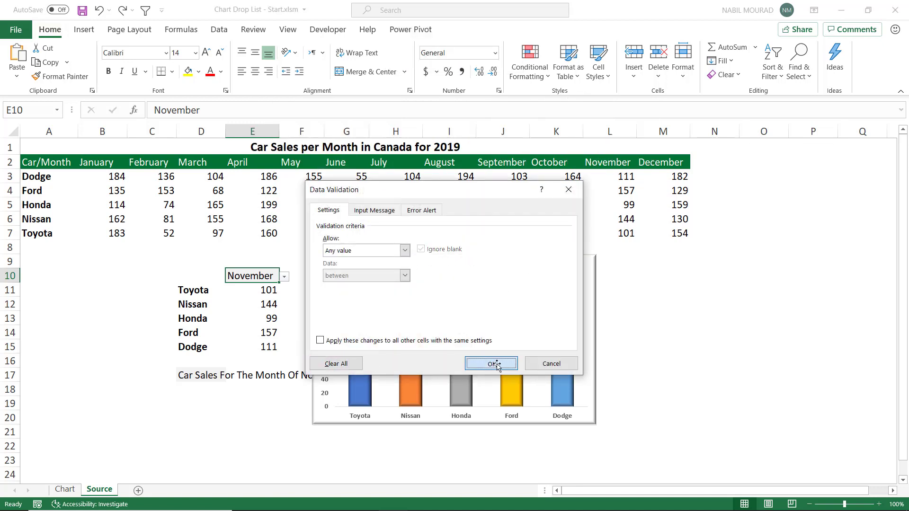
left_click(492, 364)
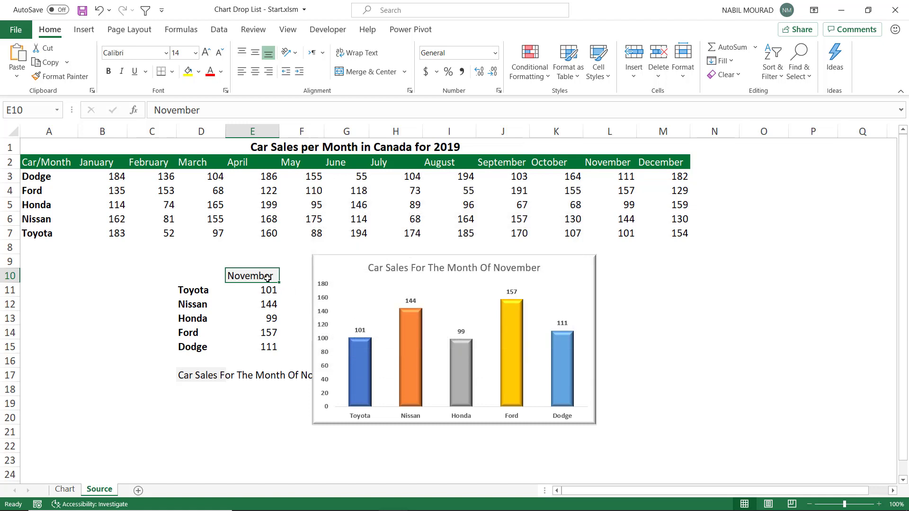
Replace the month in Source cell E10 with a formula linking to drop-down cell E3 on the Chart sheet.
left_click(65, 490)
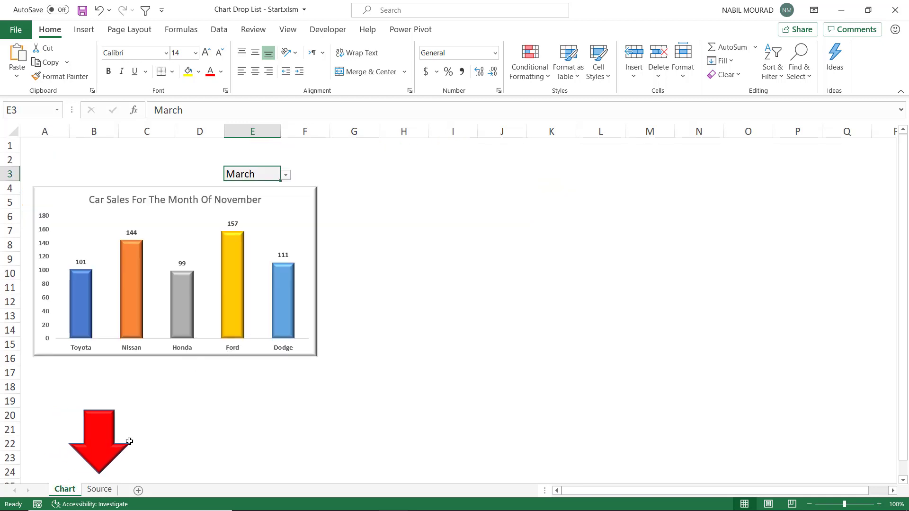
left_click(100, 489)
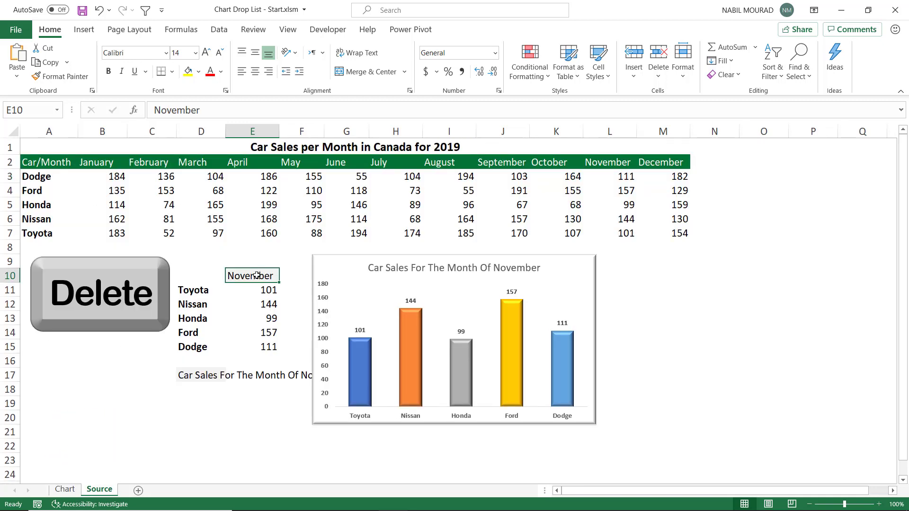
key("Delete")
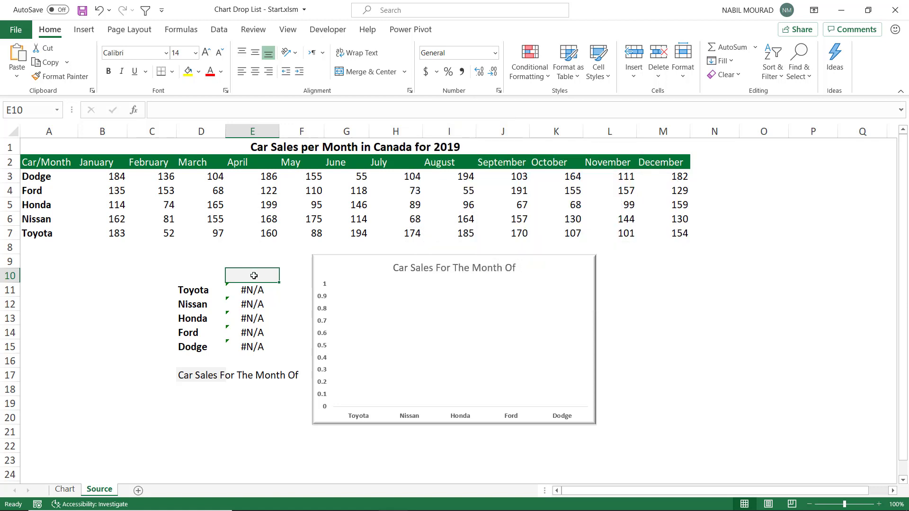
type("=")
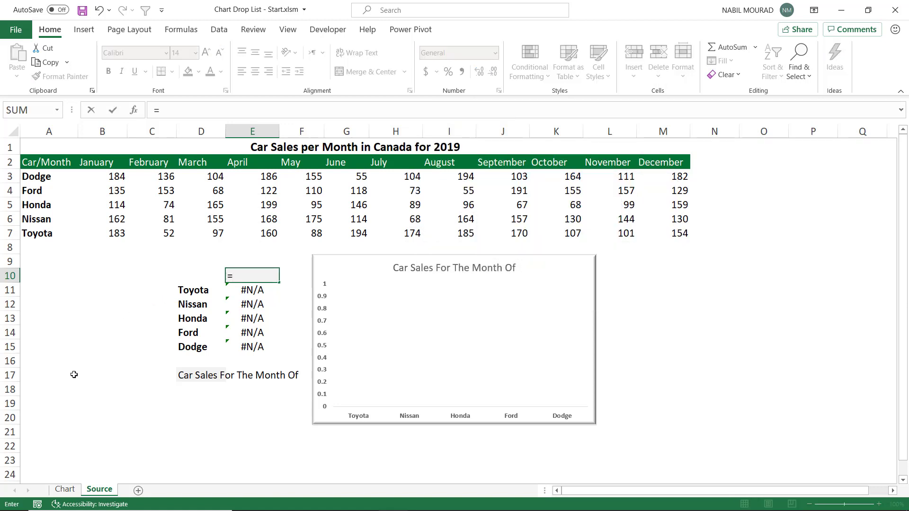
left_click(67, 491)
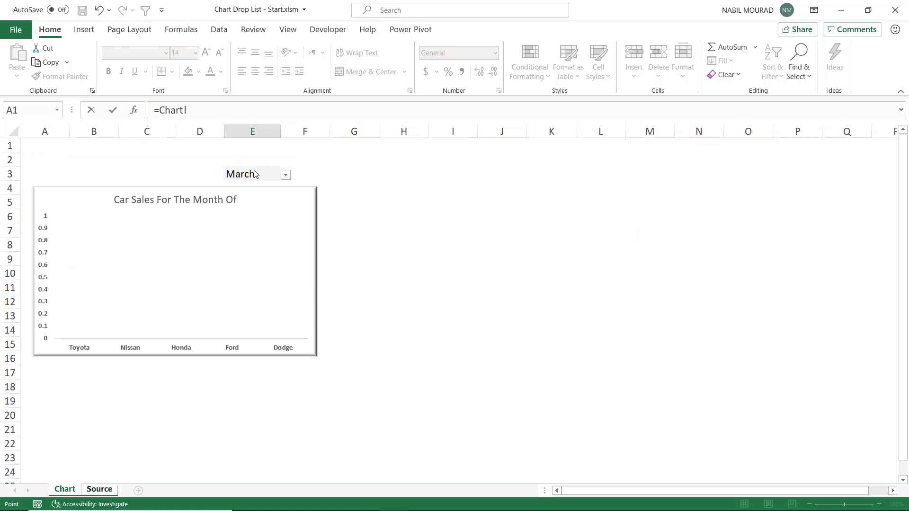
left_click(201, 109)
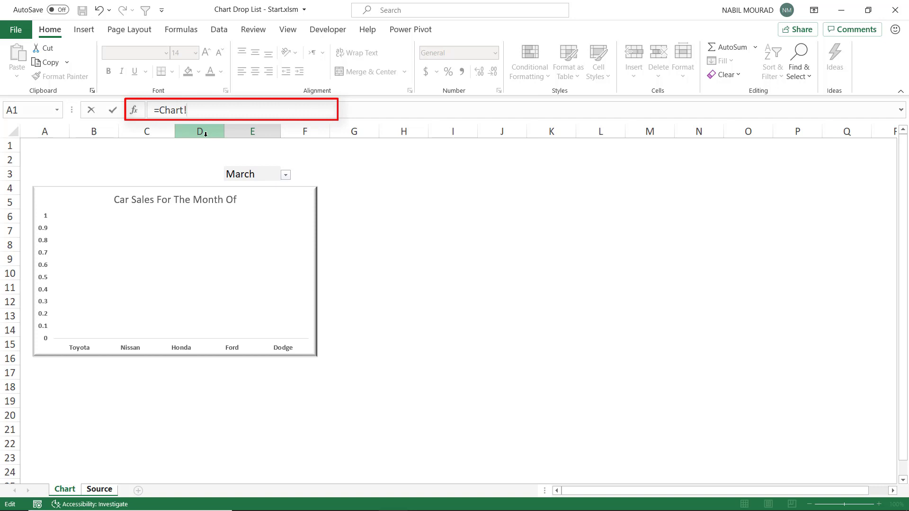
key("Return")
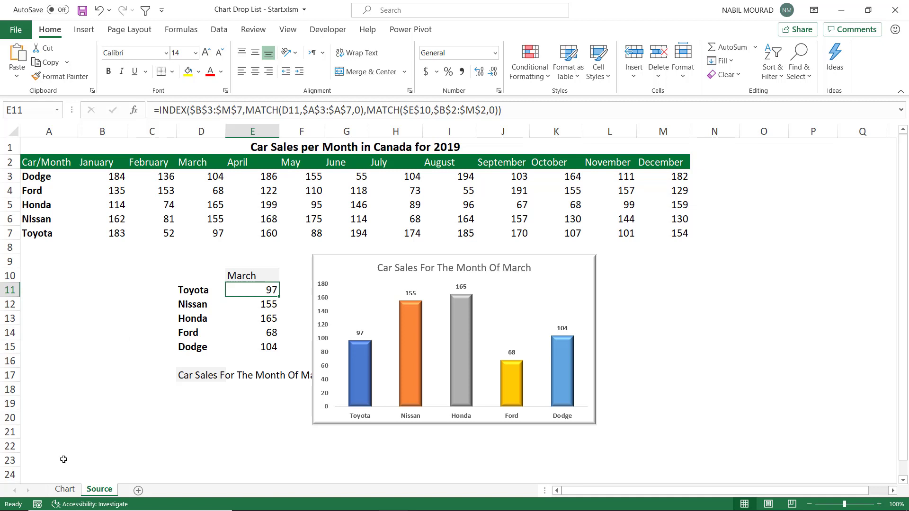
Choose May and then September in the month drop-down of cell E3 on the Chart sheet.
left_click(65, 489)
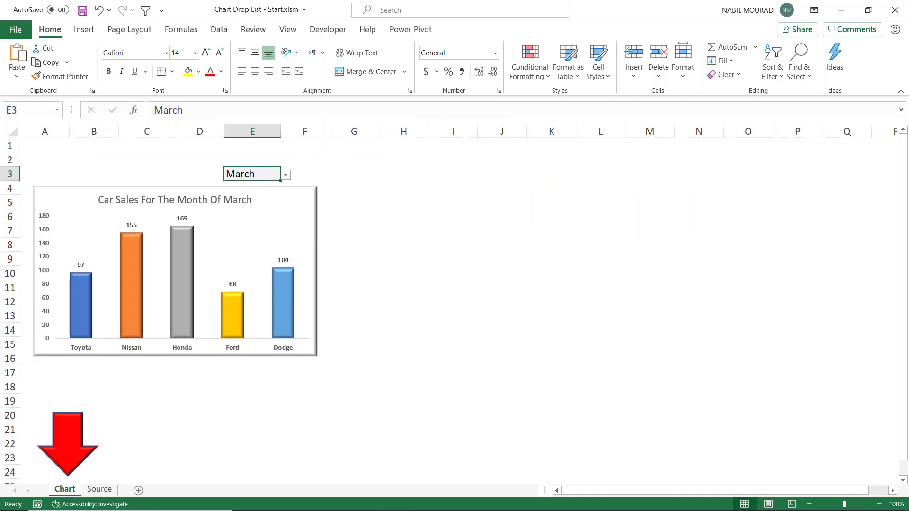
left_click(286, 175)
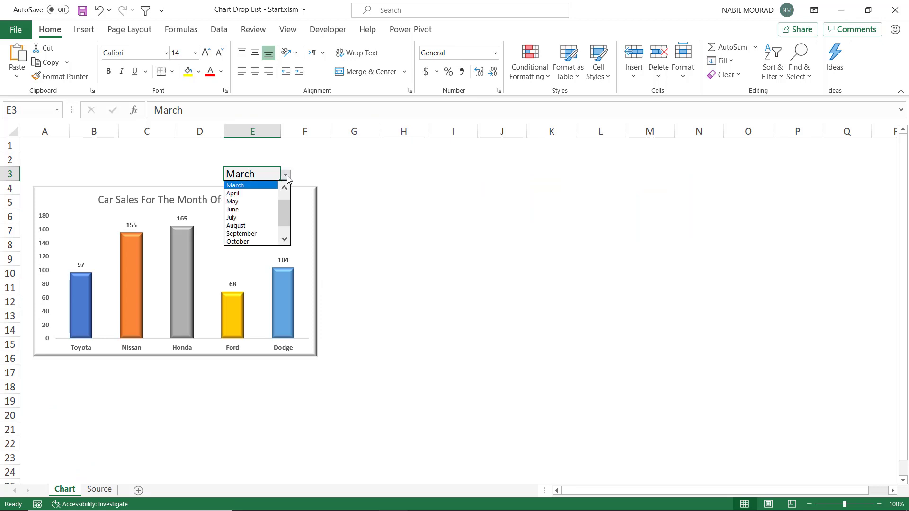
left_click(232, 201)
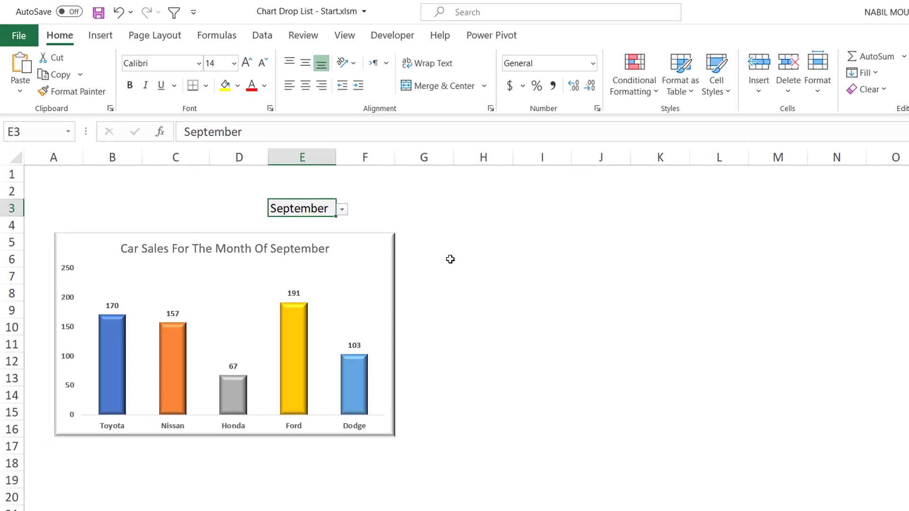
Move the chart up over cell E3 so the drop-down arrow sits beside the chart title, and deselect the chart.
left_click_drag(395, 270, 394, 229)
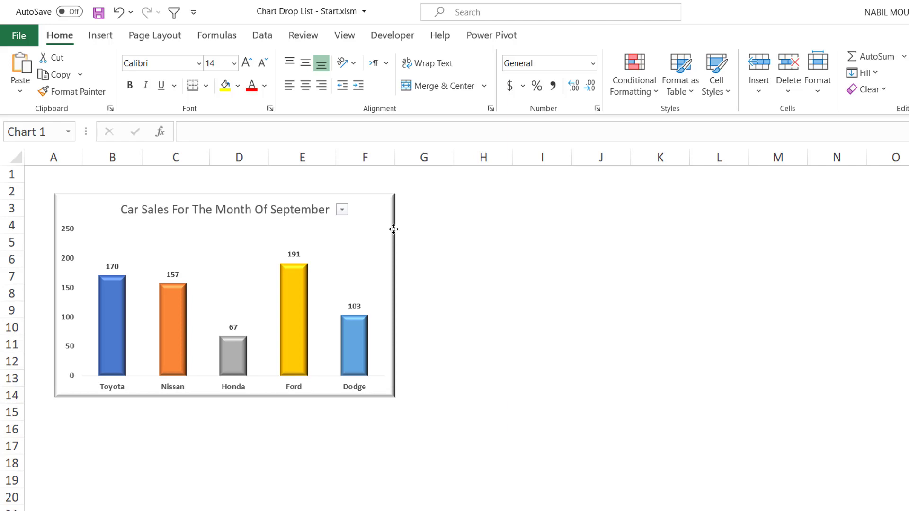
left_click_drag(393, 230, 394, 229)
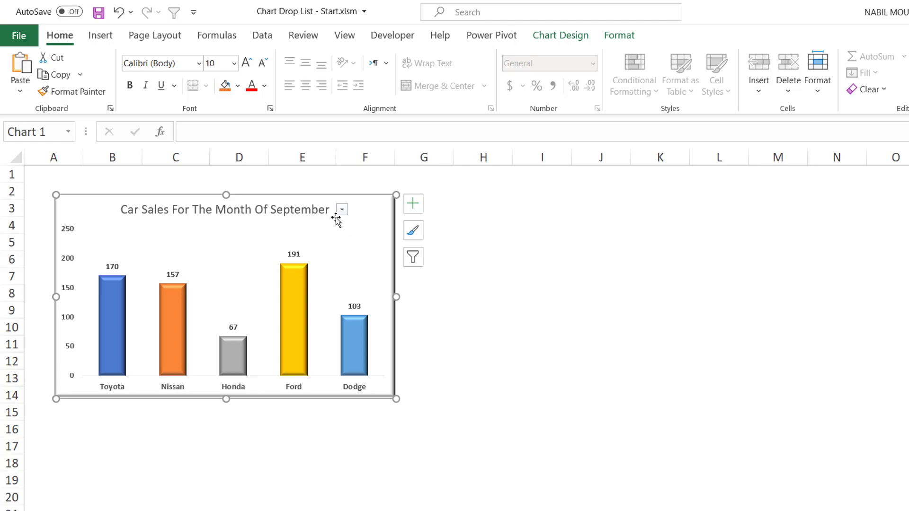
left_click(544, 334)
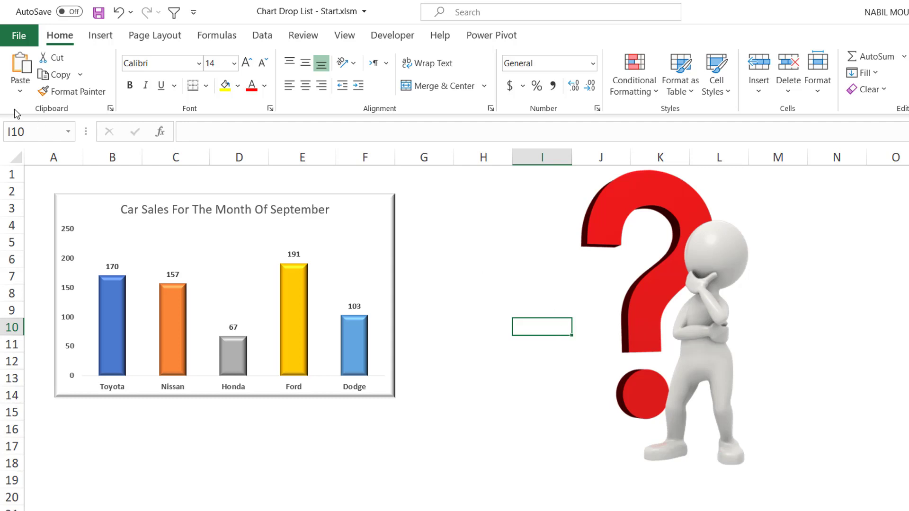
Select cell E3 behind the chart by its cell reference, and move the selection back to an empty cell.
left_click(28, 131)
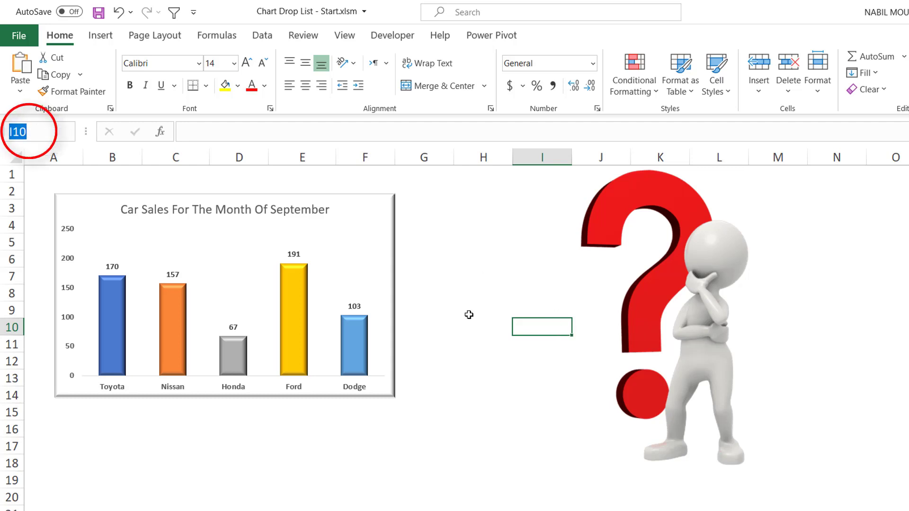
type("E3")
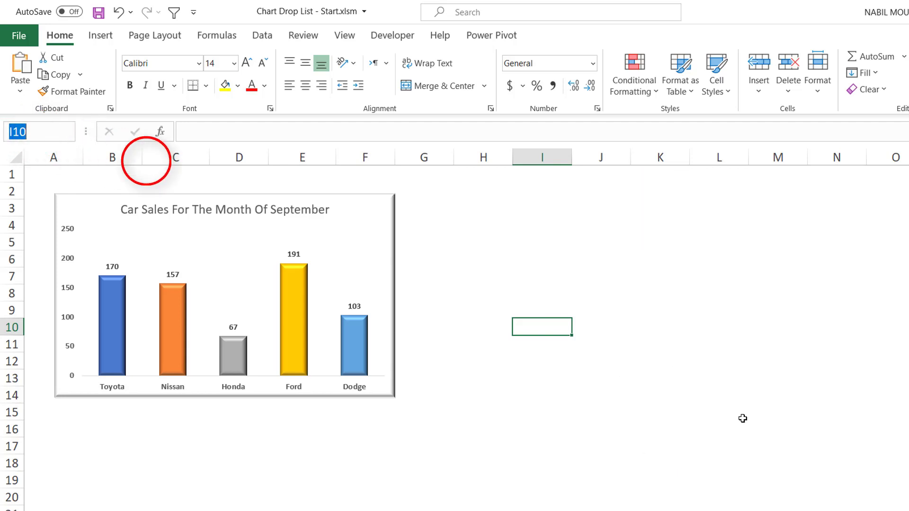
key("Return")
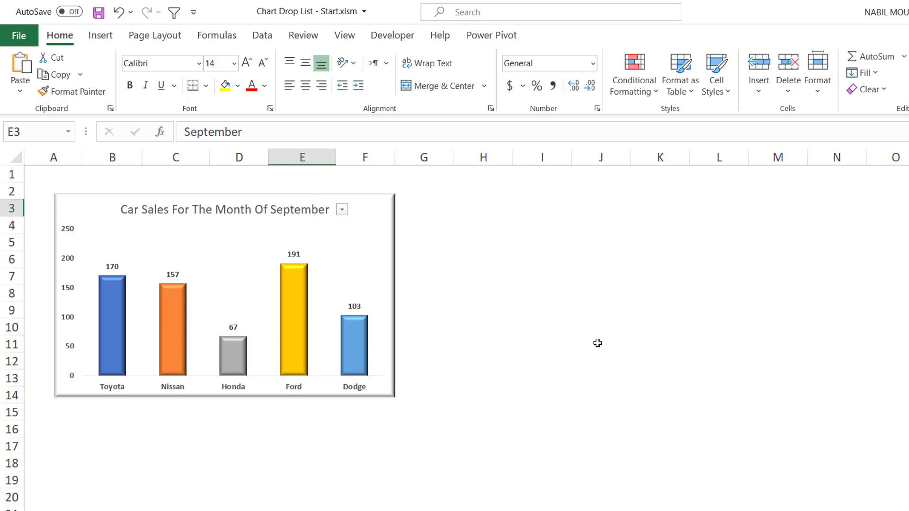
left_click(543, 349)
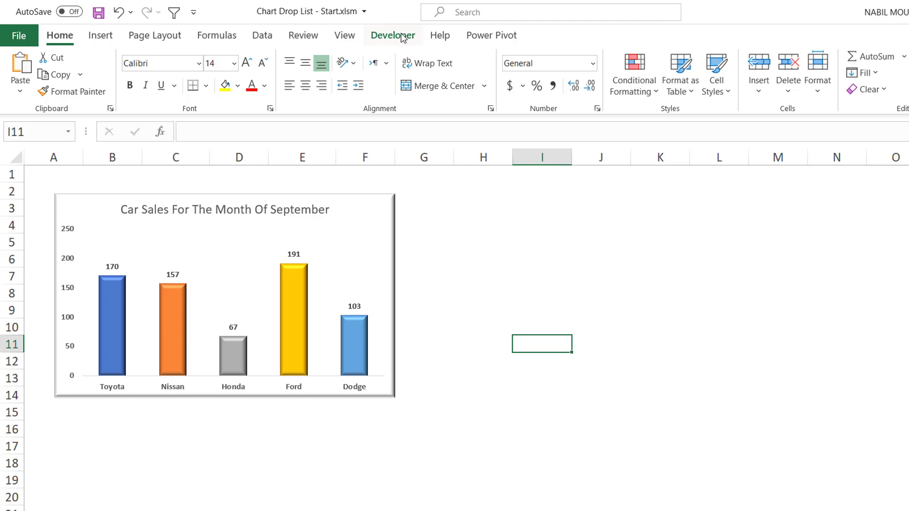
Check in the ribbon customization options that the Developer tab is enabled, and close the options without changes.
right_click(269, 35)
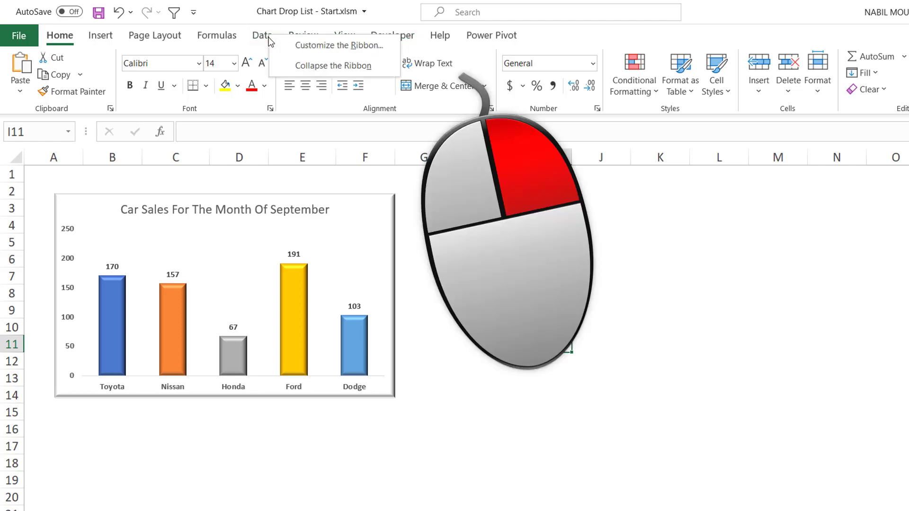
left_click(339, 46)
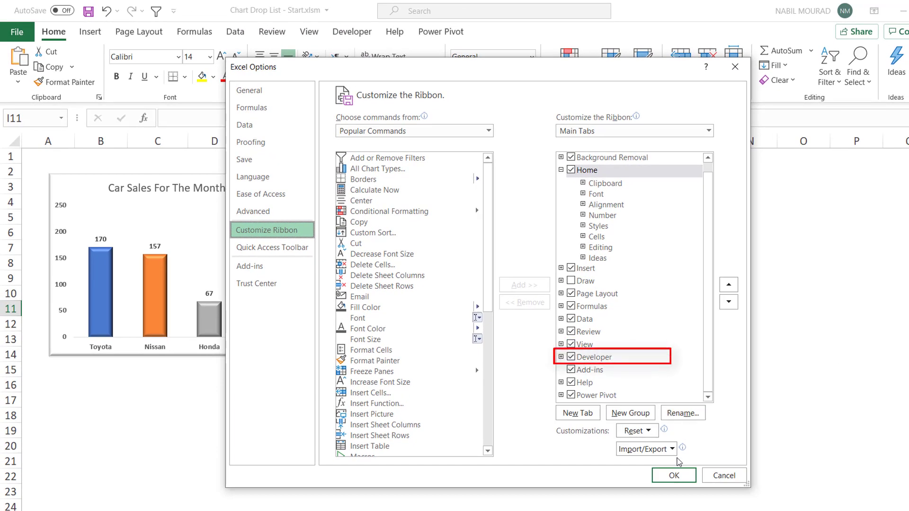
left_click(720, 476)
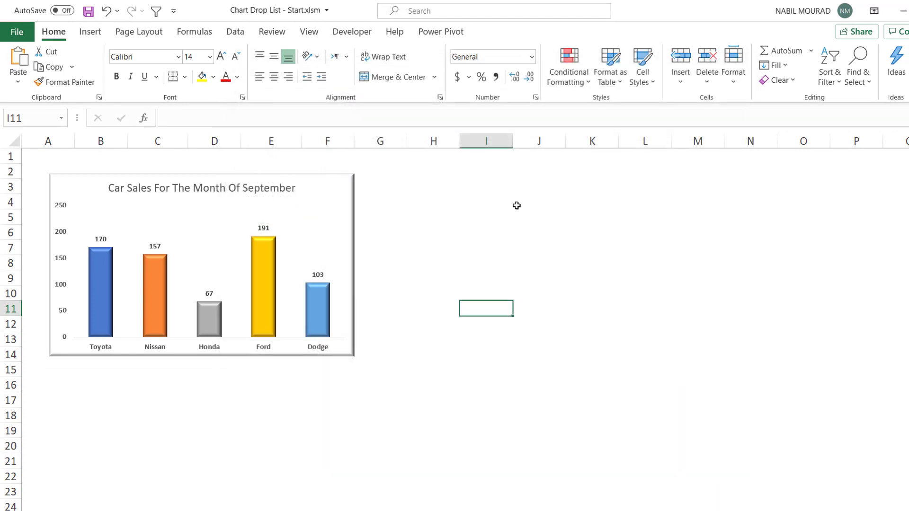
Start recording a macro named Switching, stored in this workbook, with absolute references.
left_click(348, 34)
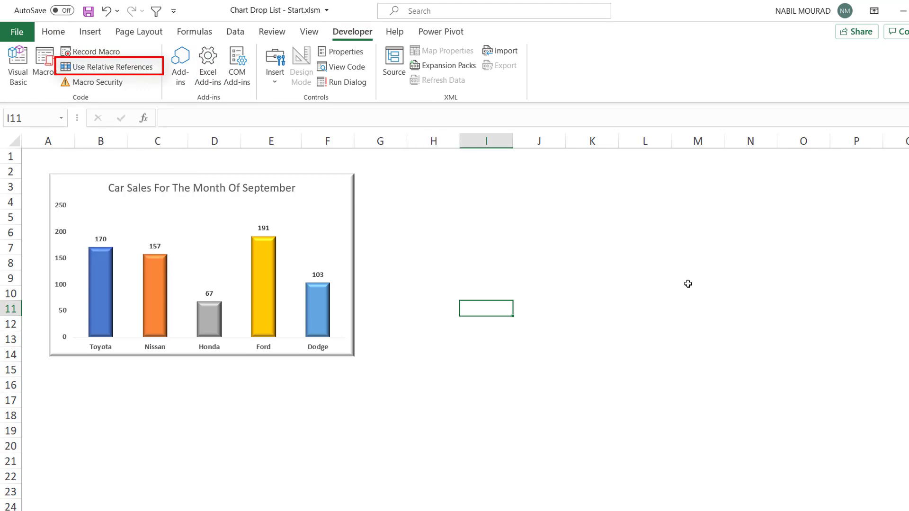
left_click(99, 56)
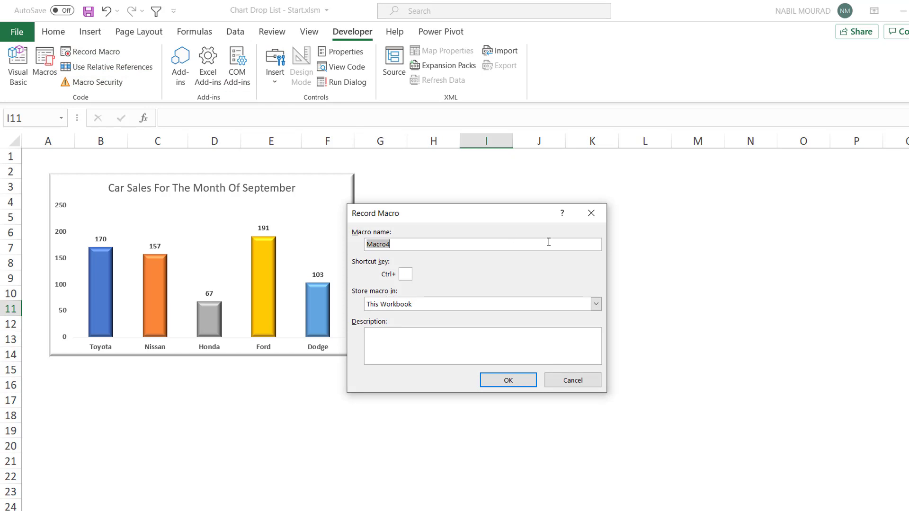
type("Switching")
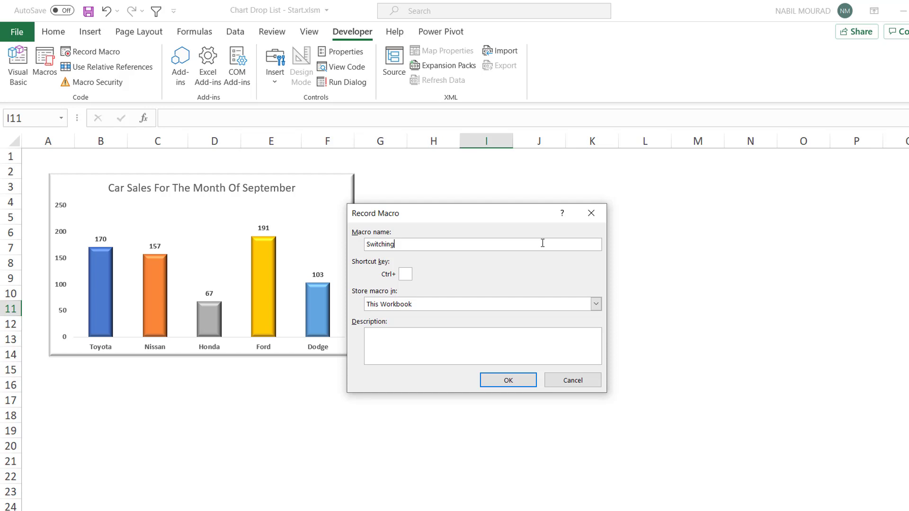
left_click(531, 381)
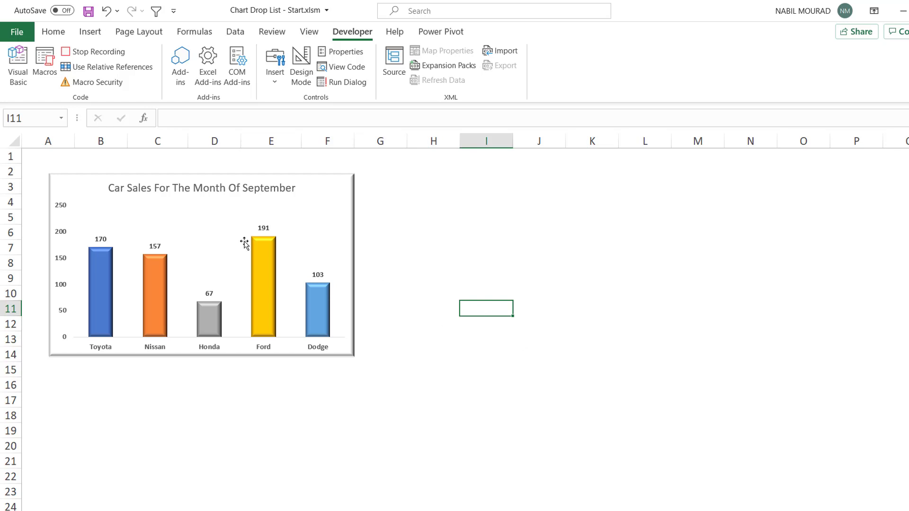
Record the selection of cell E3 by its reference, stop the macro recording, and move the selection to empty cell H11.
left_click(33, 119)
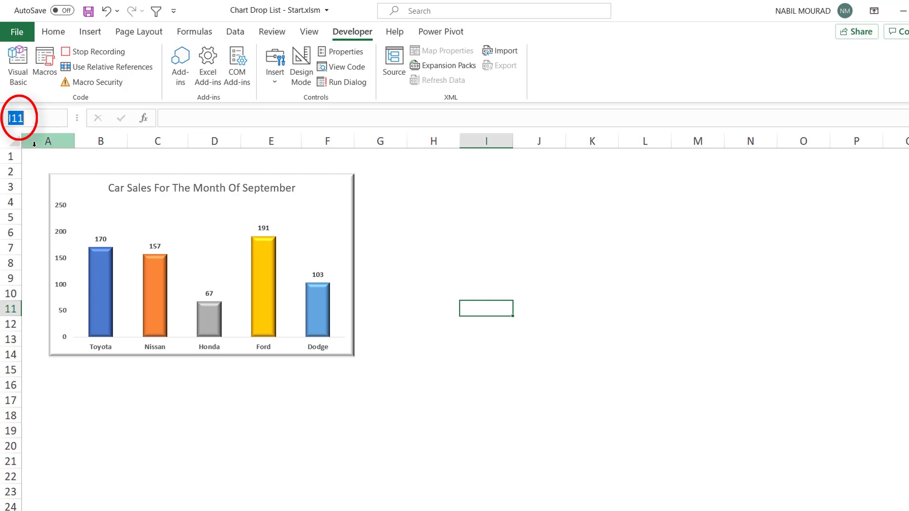
type("E3")
key("Return")
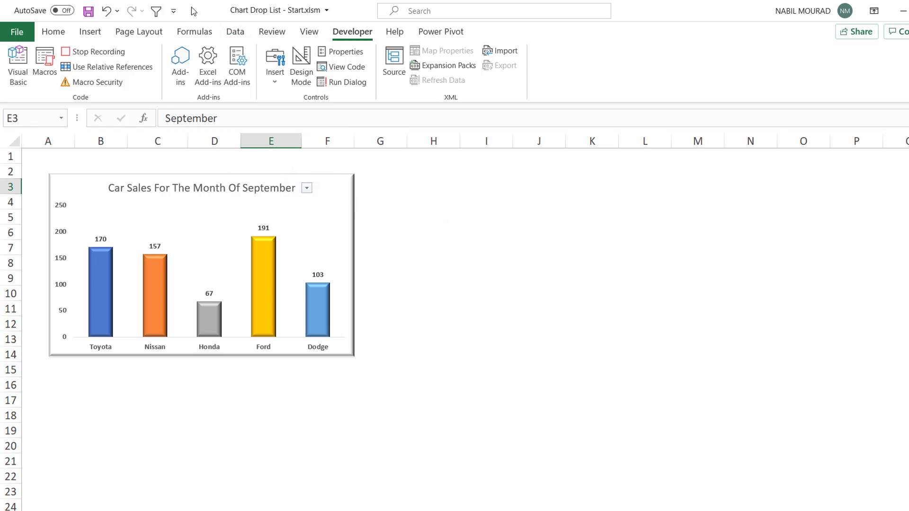
left_click(89, 53)
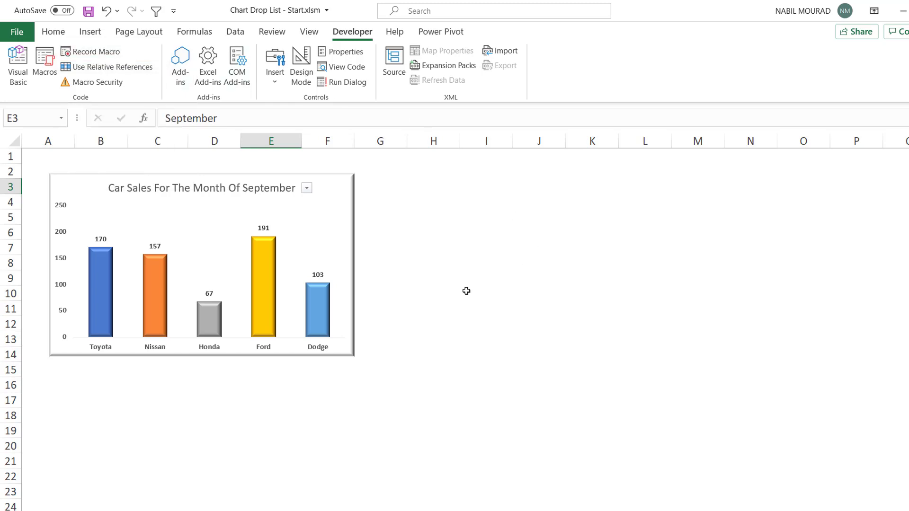
left_click(421, 314)
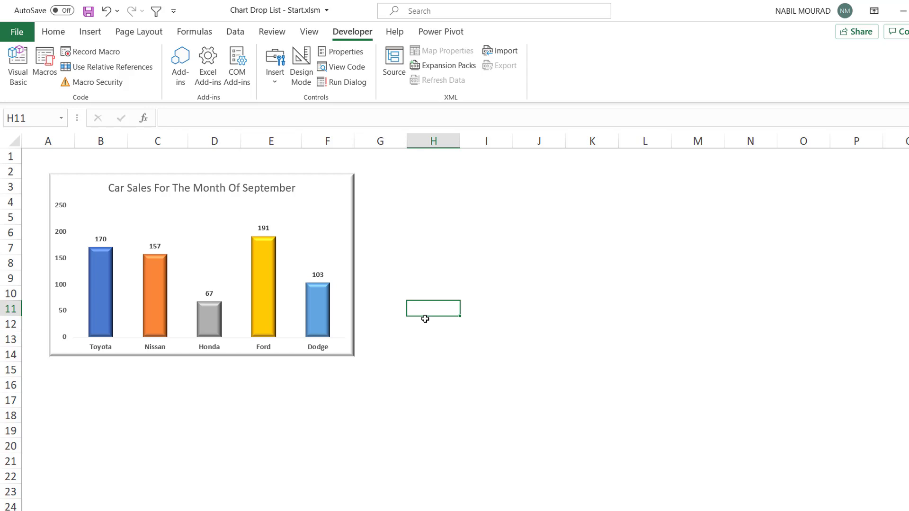
Assign the Switching macro to the car sales chart and deselect the chart.
left_click(352, 203)
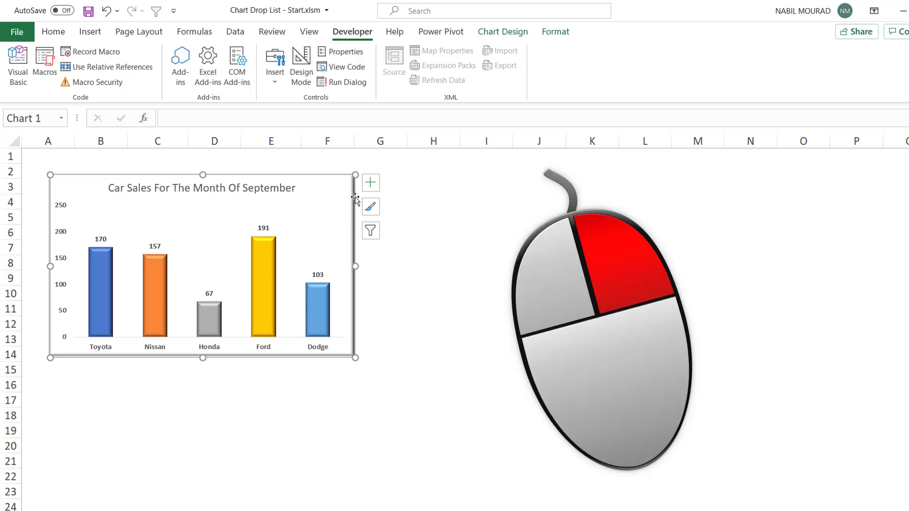
right_click(355, 198)
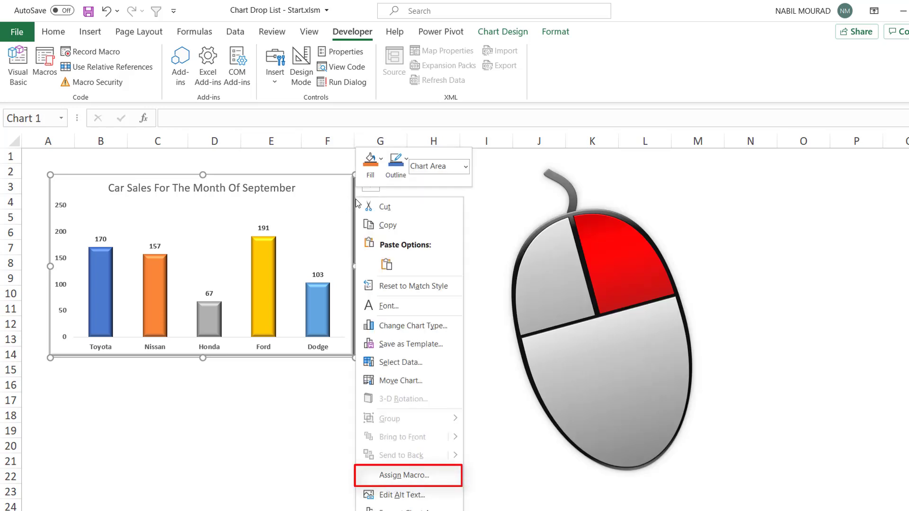
left_click(402, 478)
left_click_drag(429, 319, 524, 216)
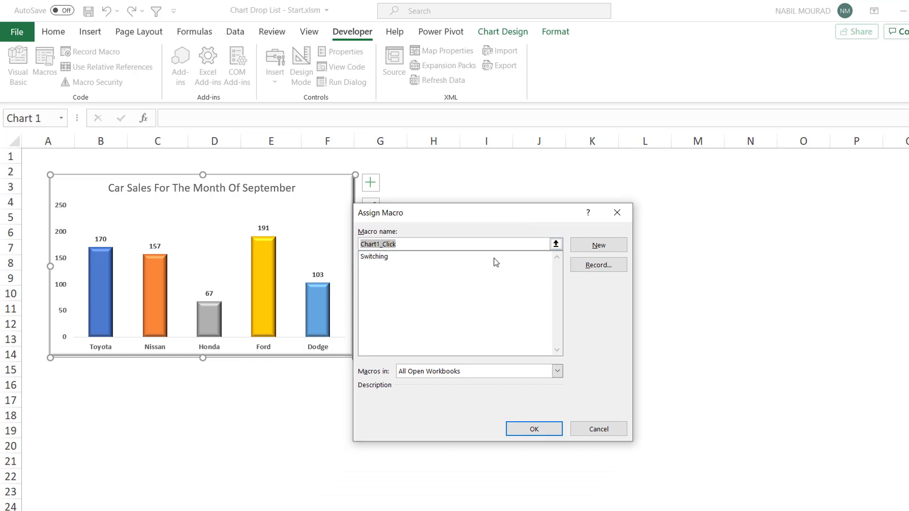
left_click(384, 264)
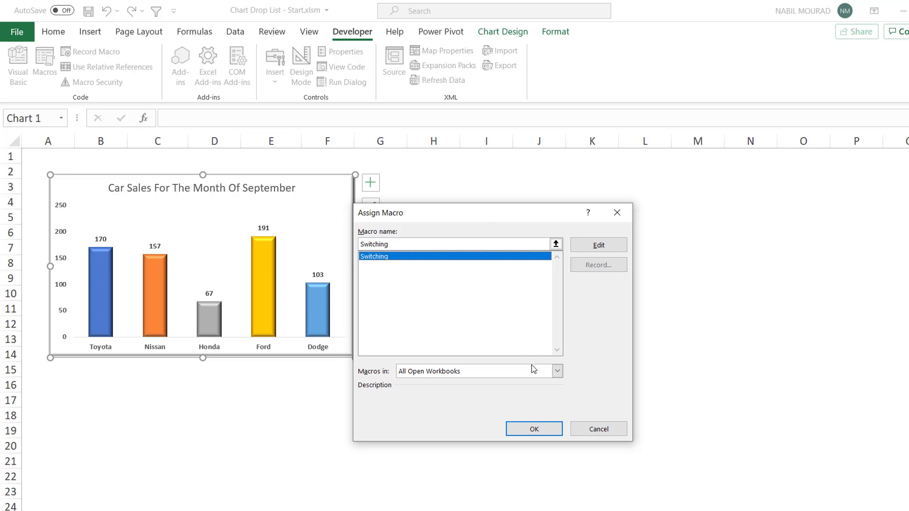
left_click(519, 431)
left_click(455, 314)
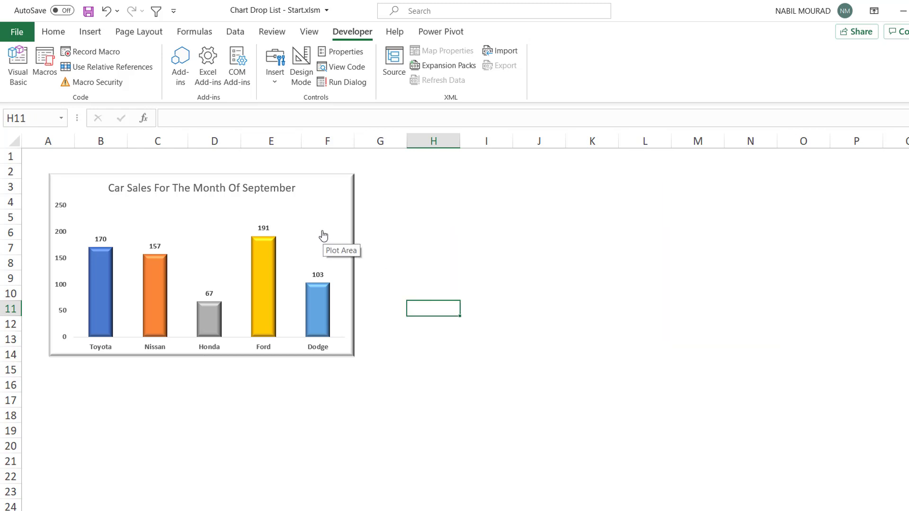
Select cell E3 behind the chart to bring up its month drop-down arrow beside the title.
key("Up")
key("Up")
key("Up")
key("Up")
key("Up")
key("Up")
key("Up")
key("Up")
key("Left")
key("Left")
key("Left")
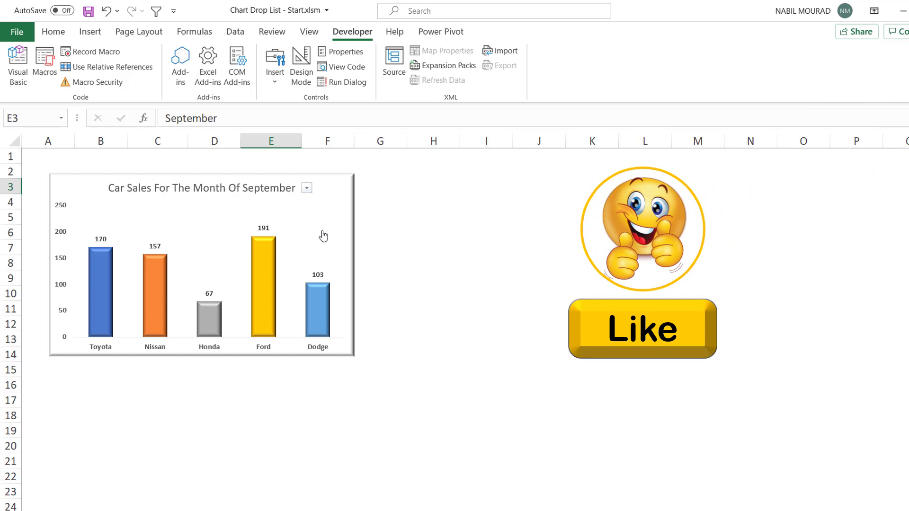
Switch the chart's month in the E3 drop-down list to October, to July, and back to October.
left_click(306, 189)
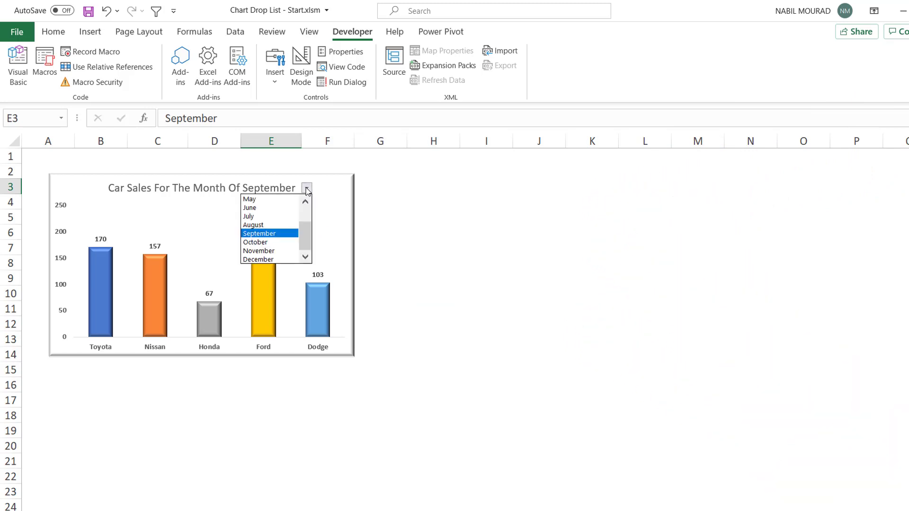
left_click(261, 251)
scroll(306, 189, "up", 1)
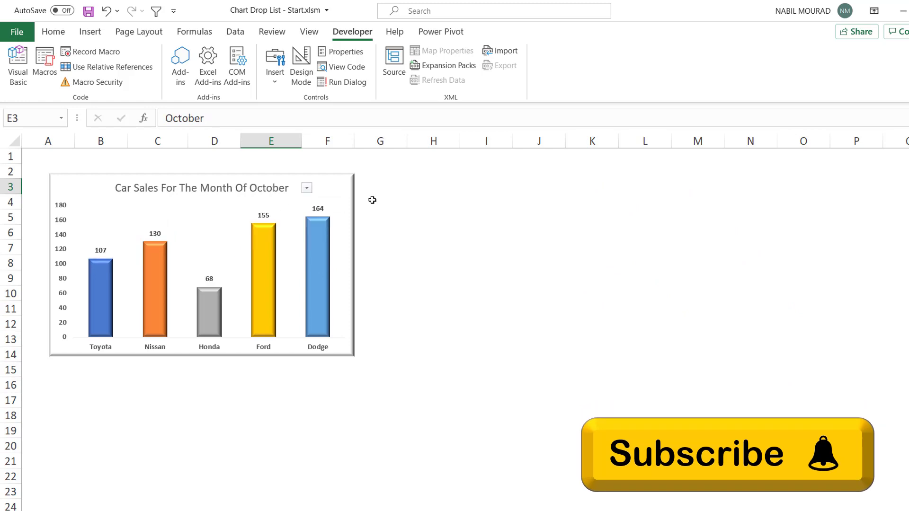
left_click(307, 189)
left_click(265, 214)
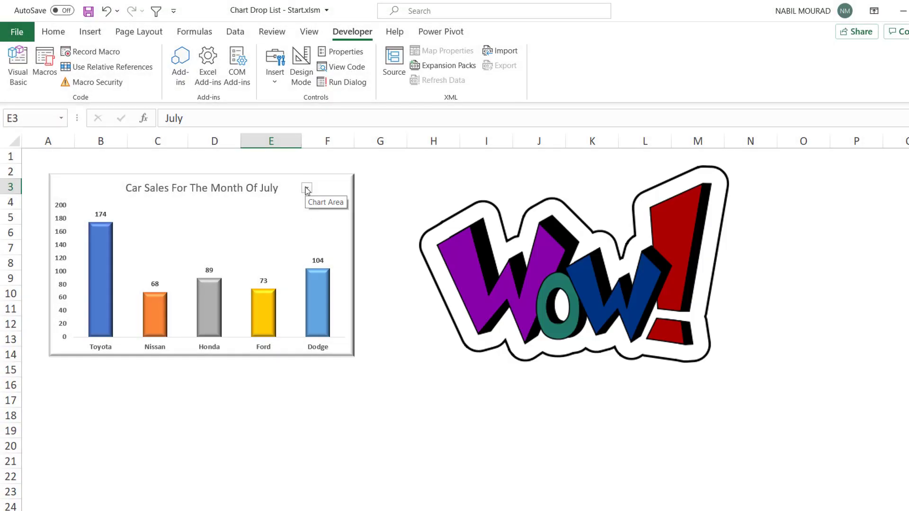
left_click(306, 189)
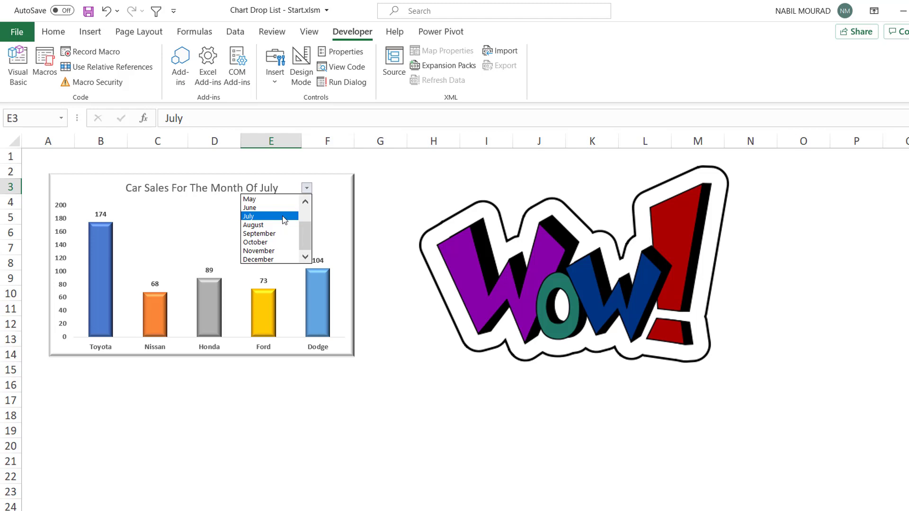
left_click(265, 243)
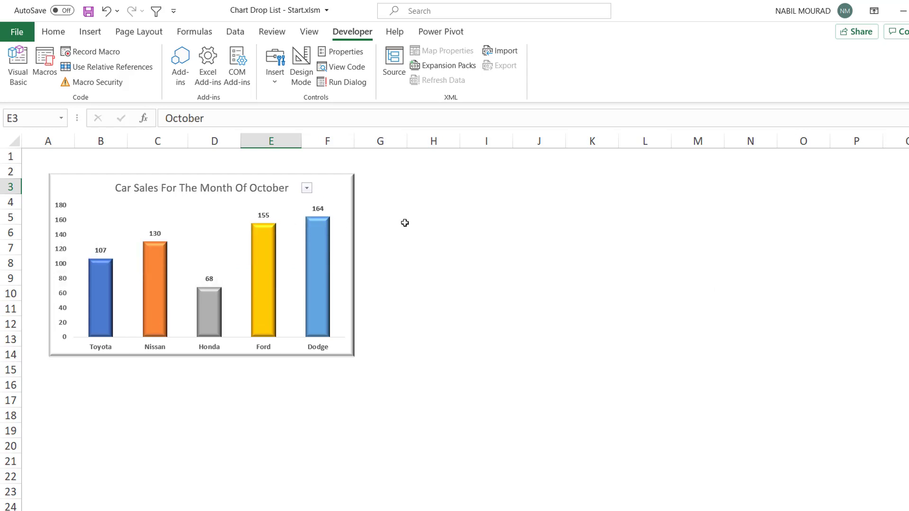